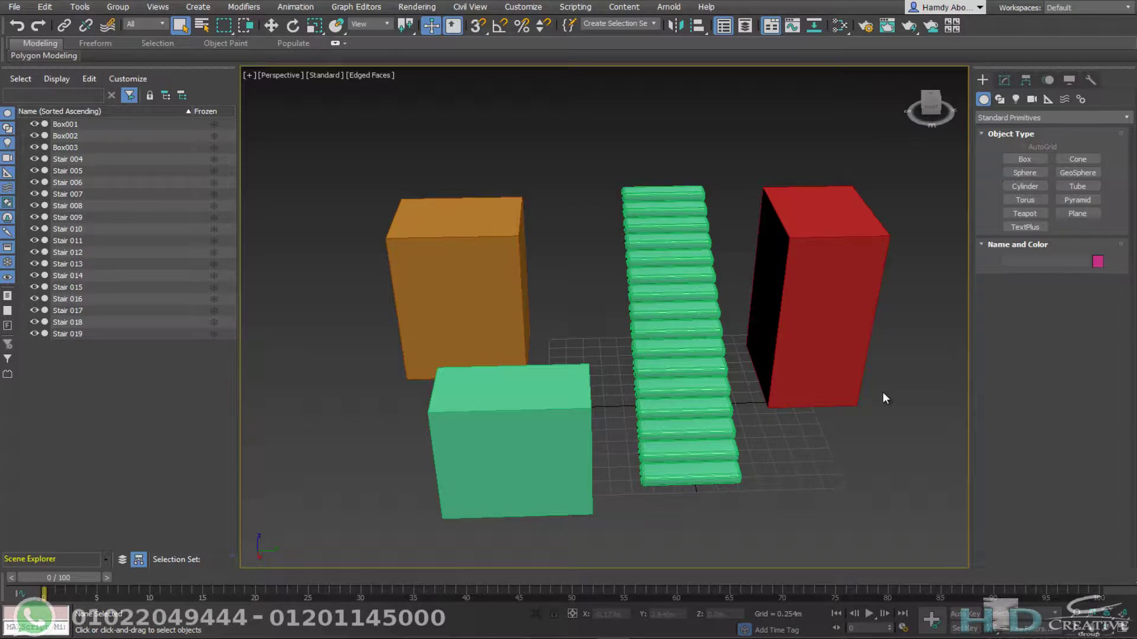
Step: Click three stair steps, including Stair 016, then orbit to view the staircase head-on
{"action": "left_click", "coordinate": [684, 465]}
{"action": "left_click", "coordinate": [675, 349]}
{"action": "left_click", "coordinate": [672, 241]}
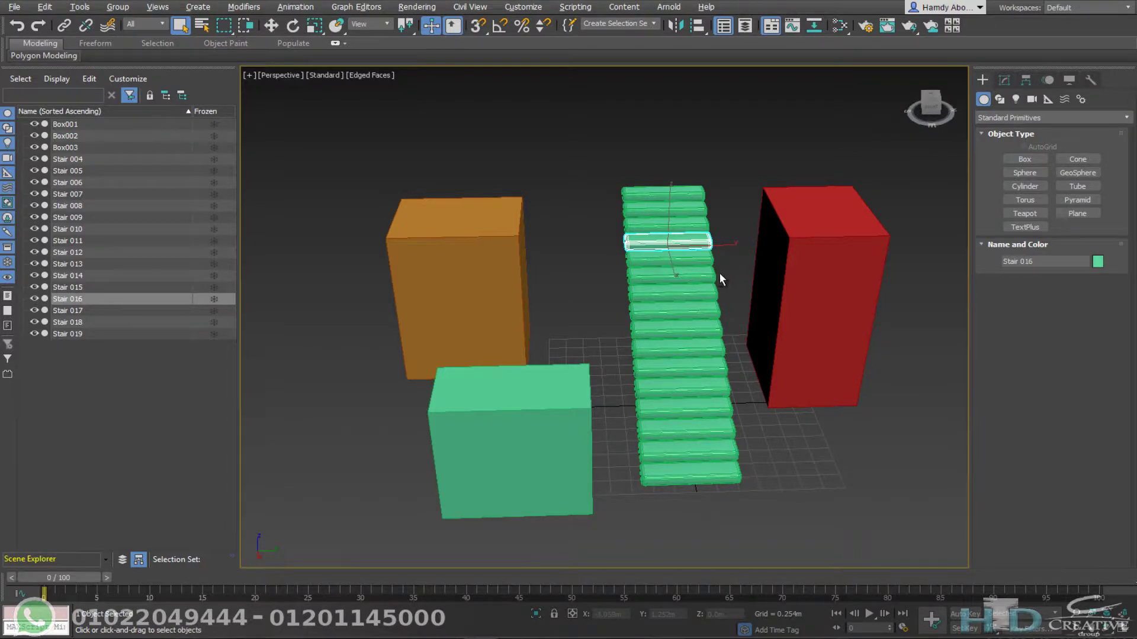
{"action": "middle_click_drag", "start_coordinate": [719, 272], "coordinate": [701, 172], "text": "alt"}
Step: Select all sixteen steps and group them, renaming Group001 to Stairs_Group
{"action": "key", "text": "ctrl+q"}
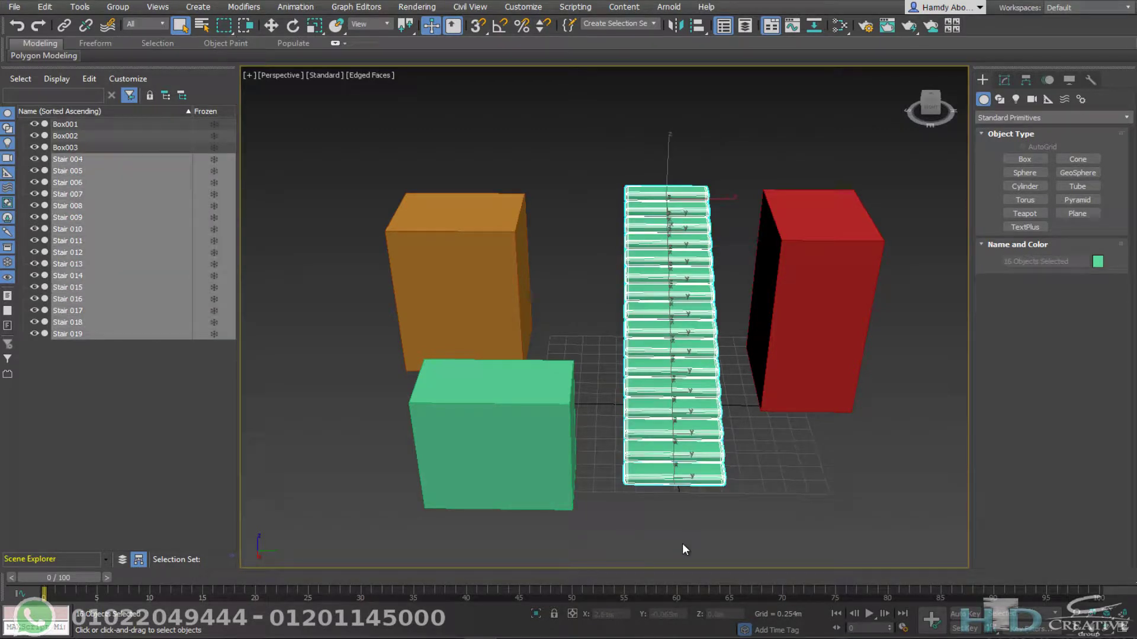
{"action": "left_click", "coordinate": [118, 7]}
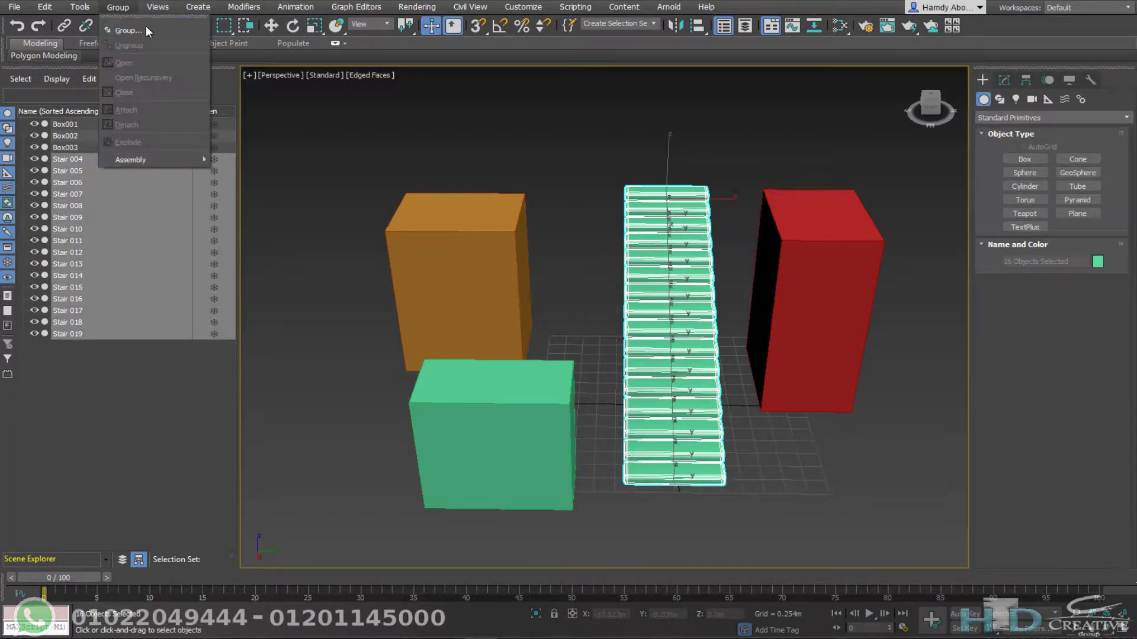
{"action": "left_click", "coordinate": [126, 30]}
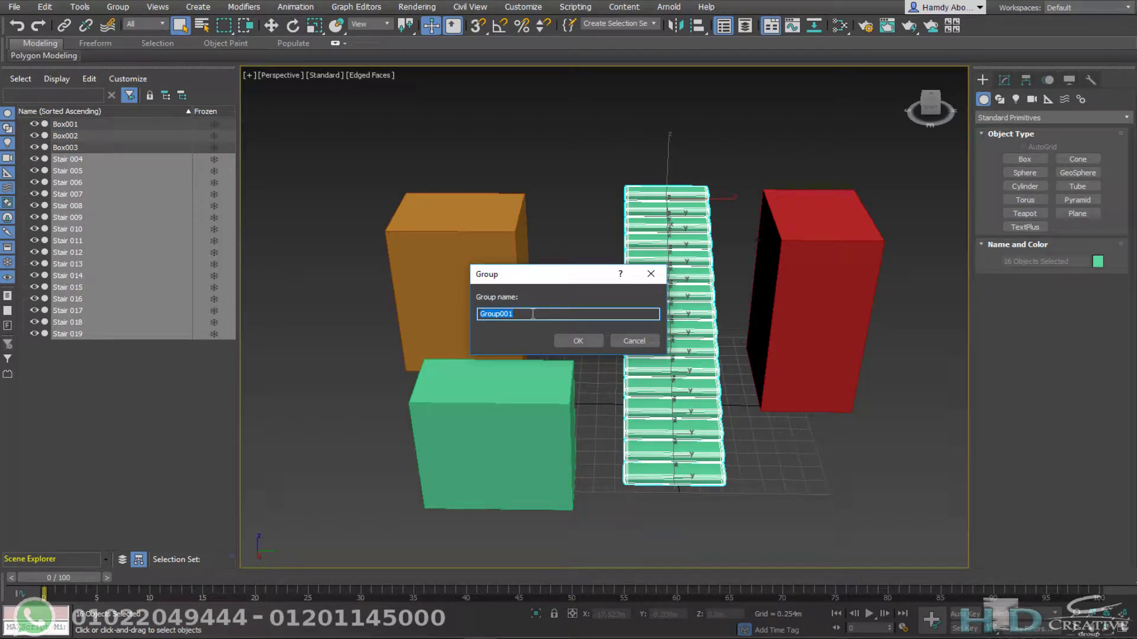
{"action": "left_click", "coordinate": [510, 314]}
{"action": "left_click_drag", "start_coordinate": [510, 314], "coordinate": [449, 323]}
{"action": "type", "text": "Stairs"}
{"action": "type", "text": "_G"}
{"action": "type", "text": "r"}
{"action": "type", "text": "oup"}
{"action": "left_click", "coordinate": [596, 341]}
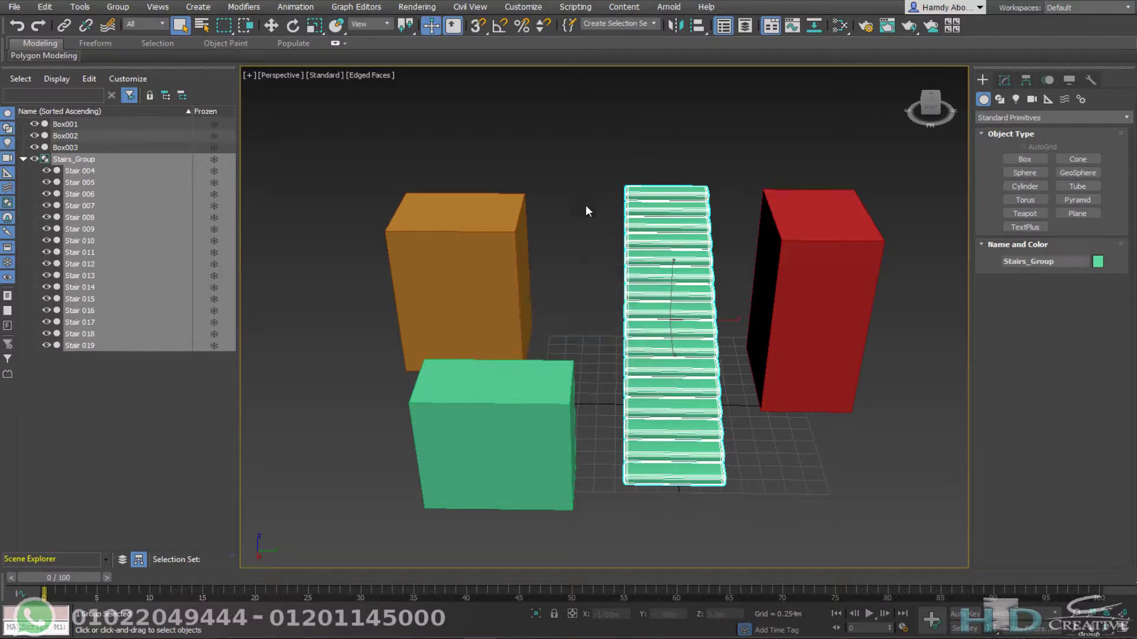
{"action": "left_click", "coordinate": [586, 174]}
{"action": "middle_click_drag", "start_coordinate": [587, 347], "coordinate": [551, 309]}
{"action": "left_click", "coordinate": [652, 413]}
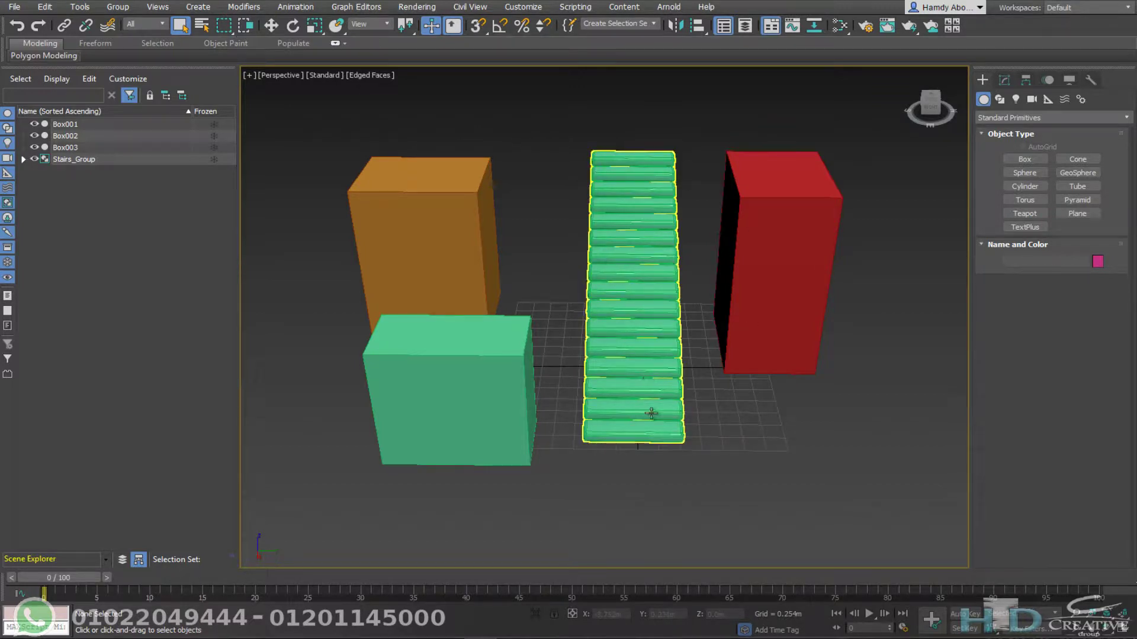
{"action": "left_click", "coordinate": [660, 289]}
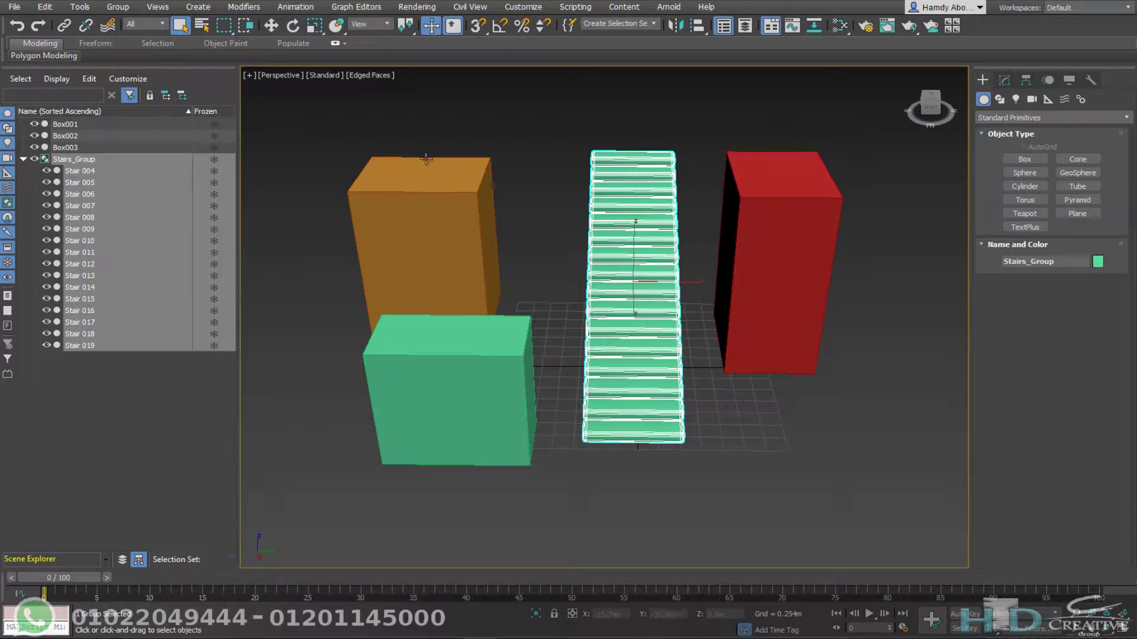
{"action": "left_click", "coordinate": [291, 149]}
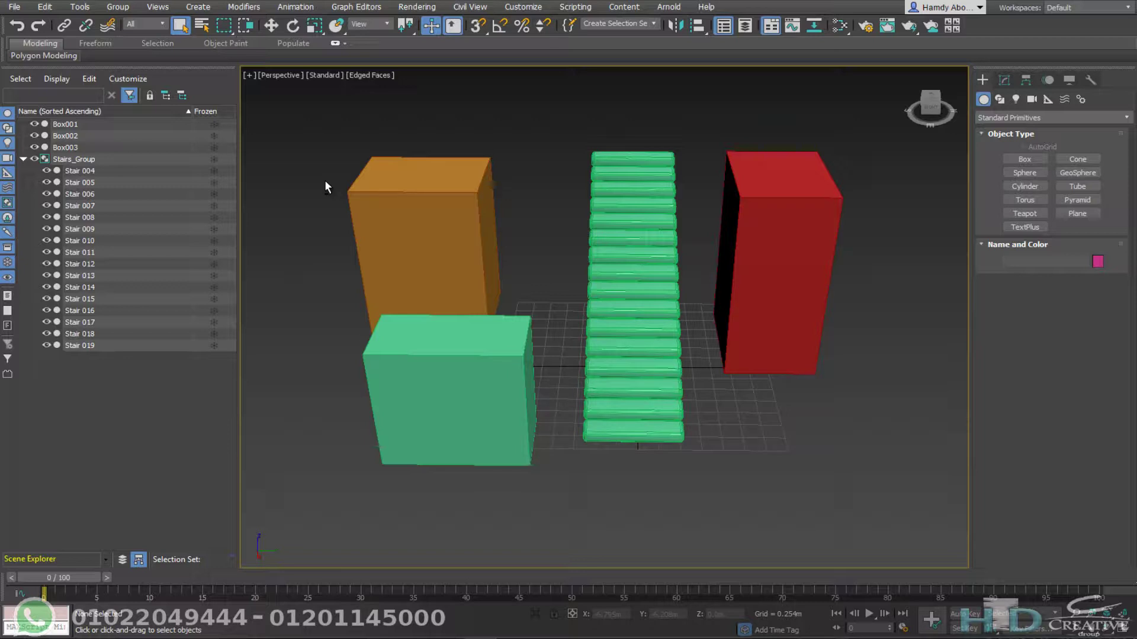
{"action": "left_click", "coordinate": [23, 159]}
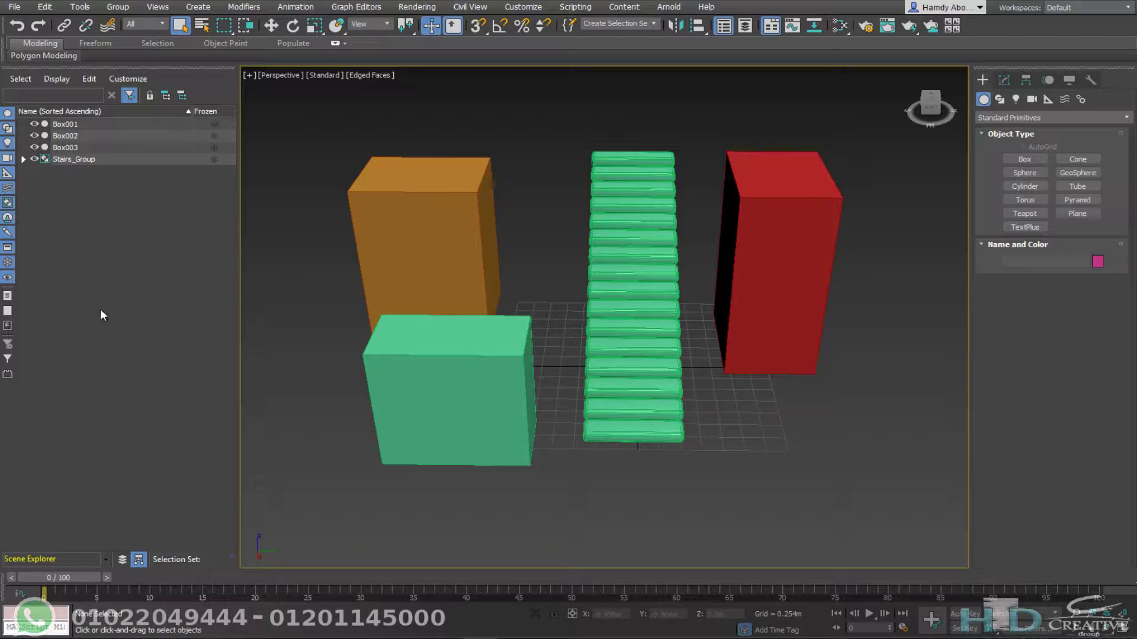
{"action": "left_click", "coordinate": [176, 161]}
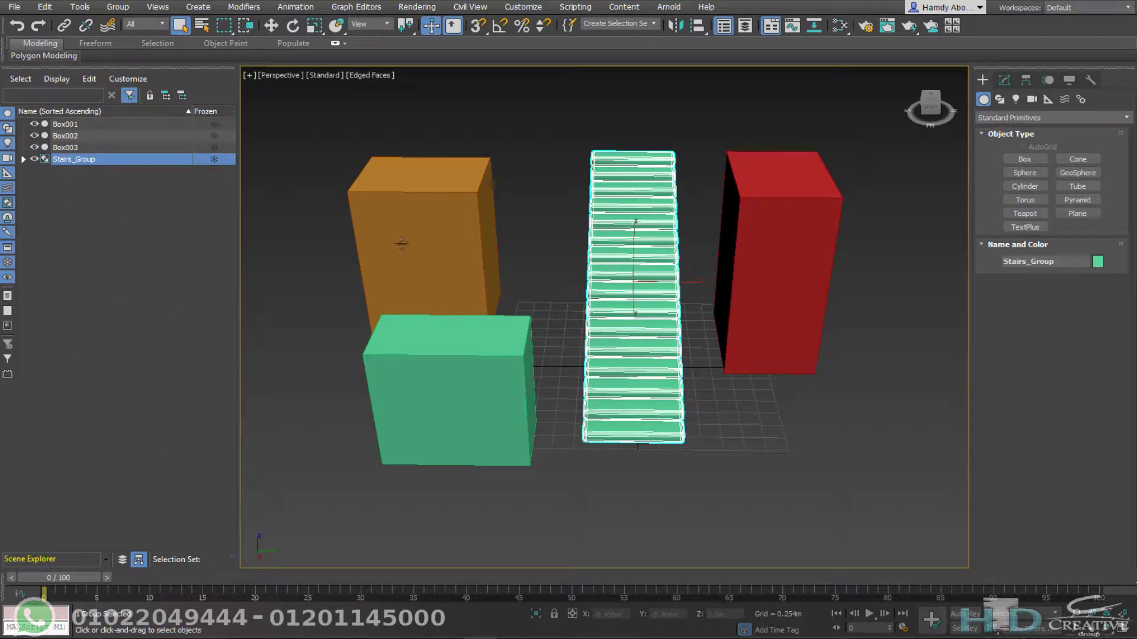
{"action": "left_click", "coordinate": [22, 158]}
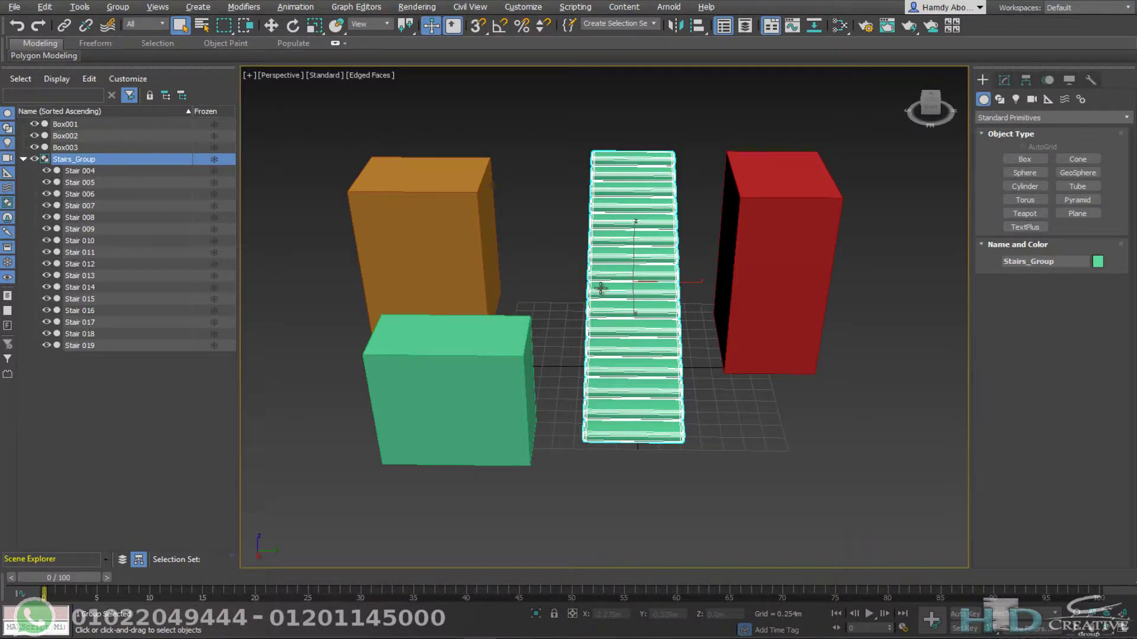
Step: Move Stairs_Group left and slightly down as one unit
{"action": "middle_click_drag", "start_coordinate": [588, 282], "coordinate": [685, 257], "text": "alt"}
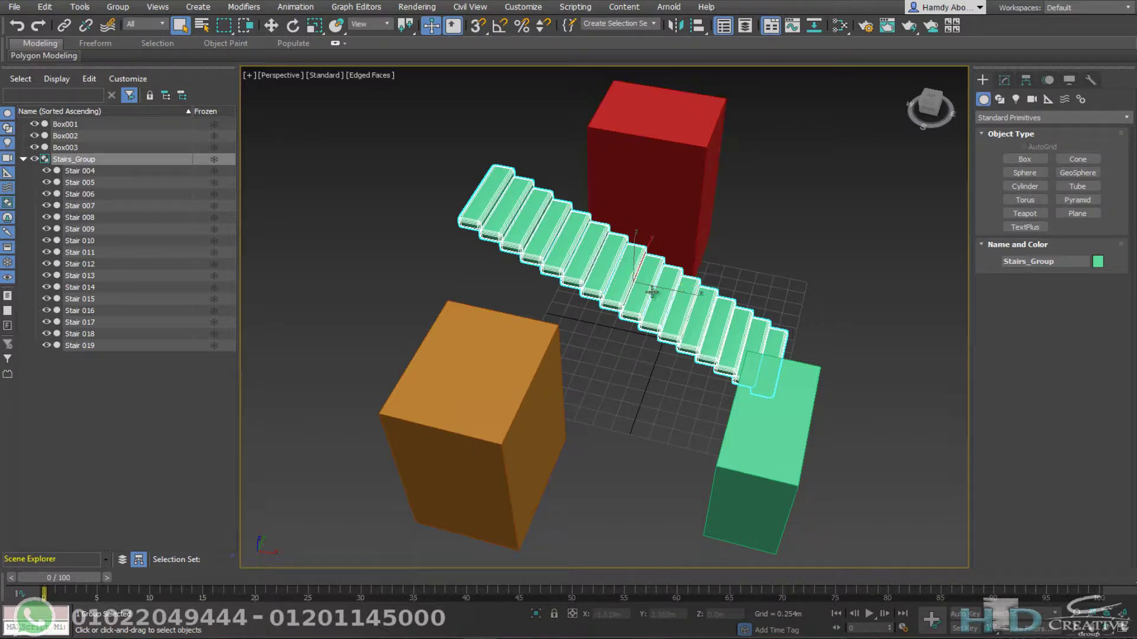
{"action": "key", "text": "w"}
{"action": "middle_click_drag", "start_coordinate": [702, 278], "coordinate": [685, 318], "text": "alt"}
{"action": "left_click_drag", "start_coordinate": [685, 318], "coordinate": [641, 336]}
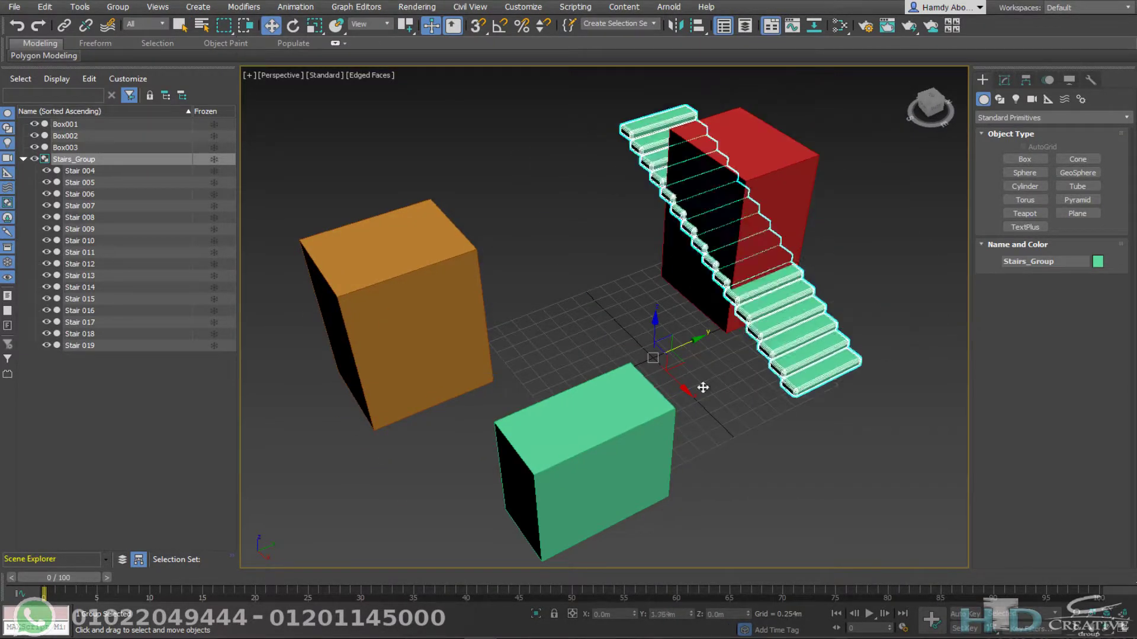
Step: Try scaling the stairs group up, undo the scaling, then deselect it
{"action": "key", "text": "r"}
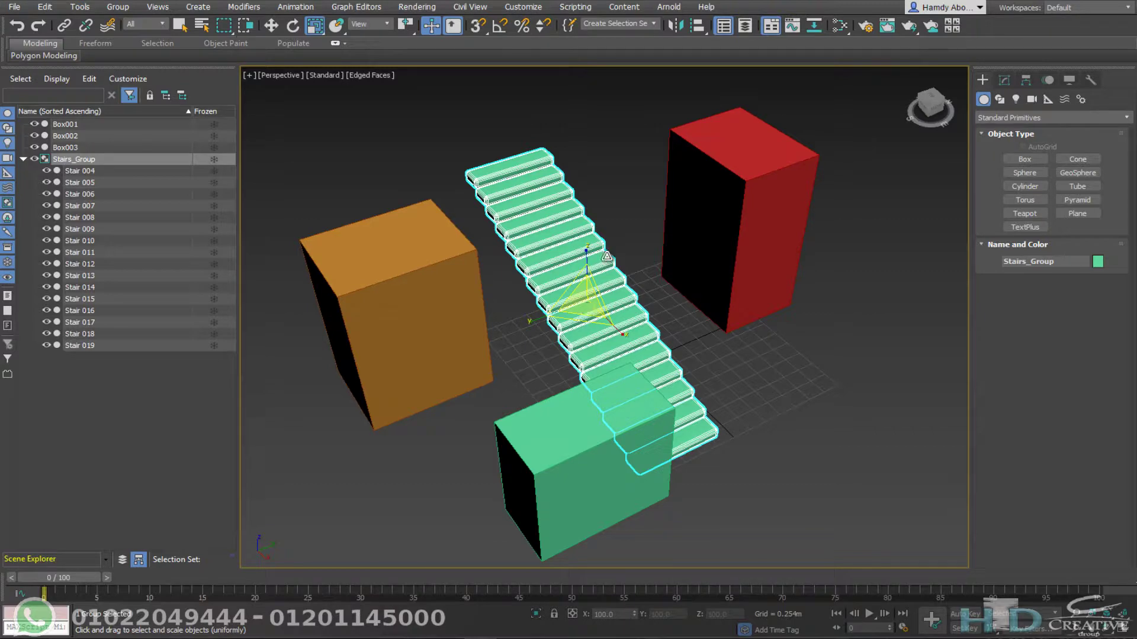
{"action": "left_click_drag", "start_coordinate": [563, 339], "coordinate": [746, 218]}
{"action": "key", "text": "ctrl+z"}
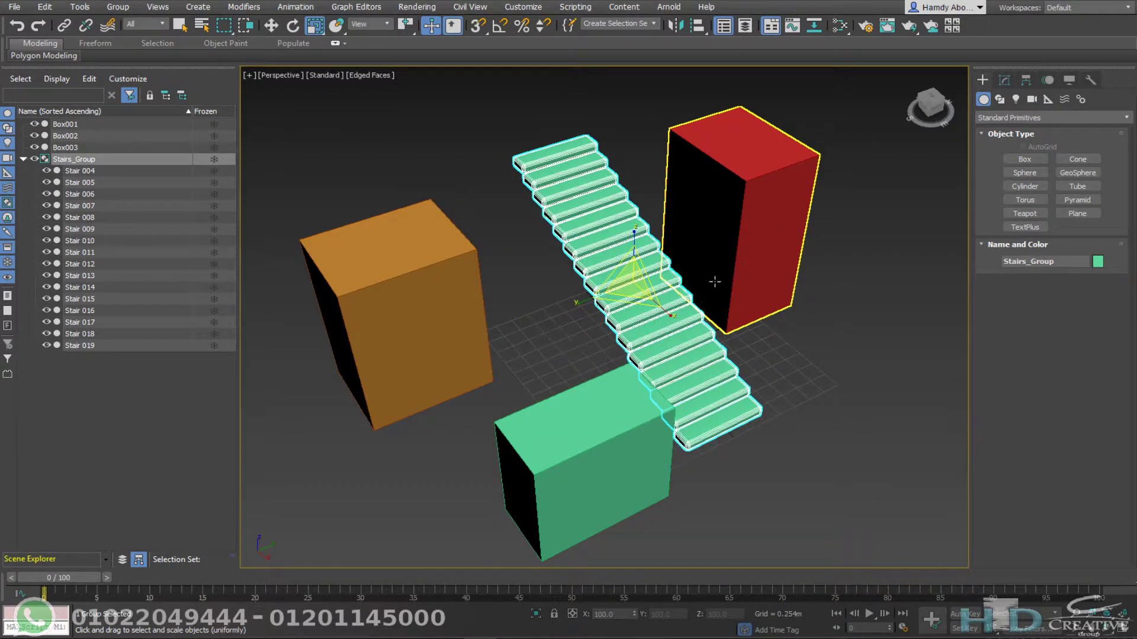
{"action": "mouse_move", "coordinate": [541, 125]}
{"action": "middle_mouse_down"}
{"action": "mouse_move", "coordinate": [518, 151]}
{"action": "mouse_move", "coordinate": [403, 104]}
{"action": "middle_mouse_up"}
{"action": "left_click", "coordinate": [431, 98]}
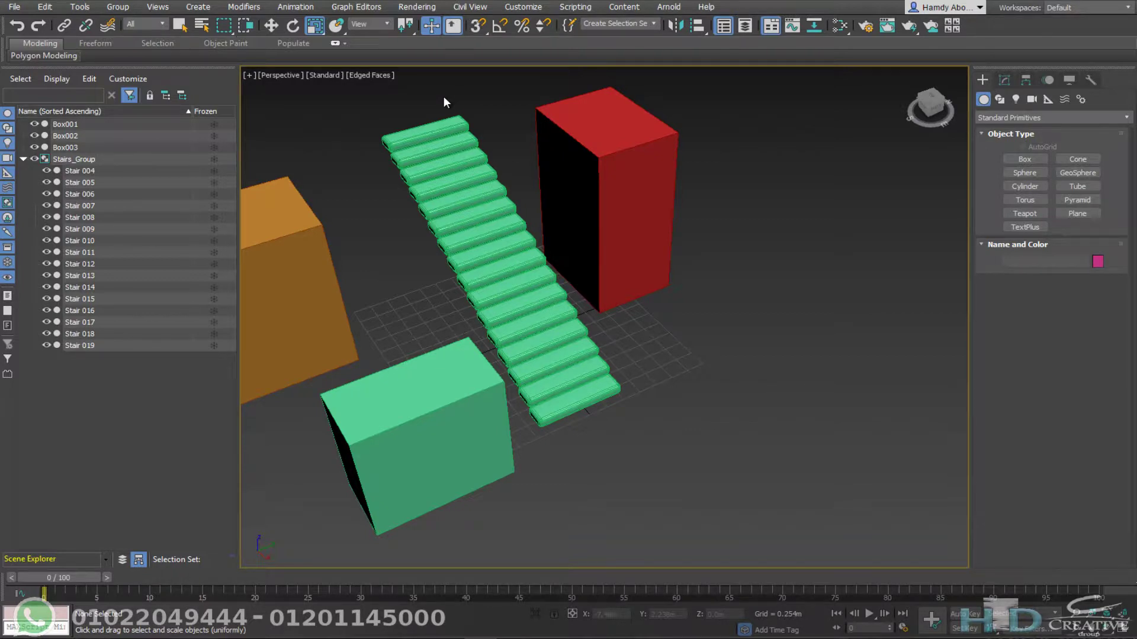
Step: Reselect Stairs_Group and ungroup it into separate steps
{"action": "key", "text": "w"}
{"action": "left_click", "coordinate": [447, 179]}
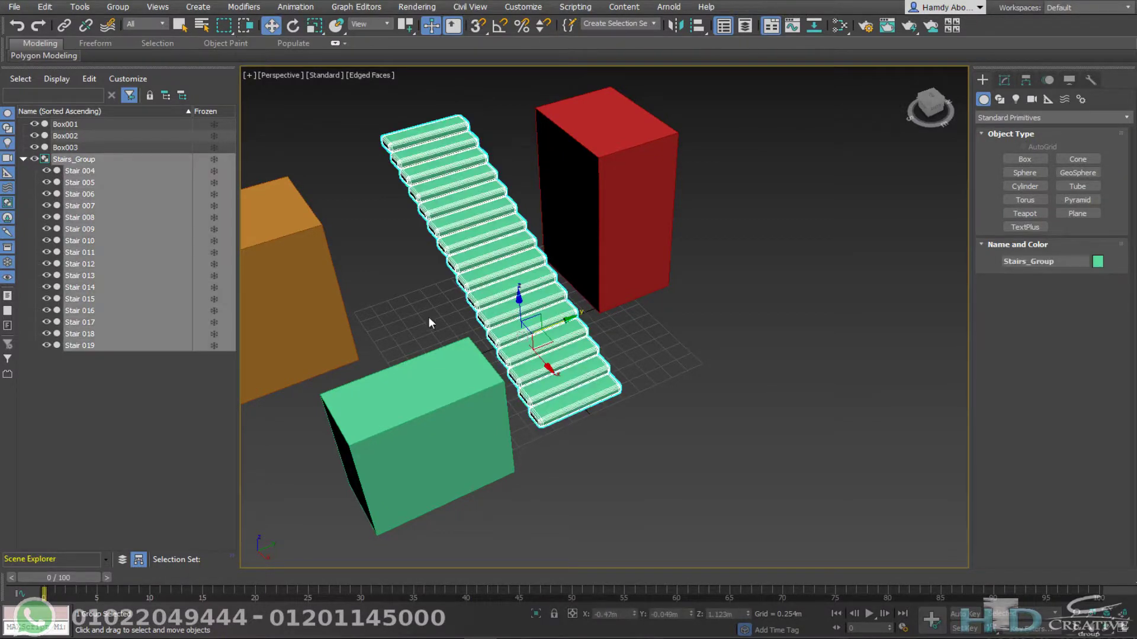
{"action": "left_click", "coordinate": [117, 6]}
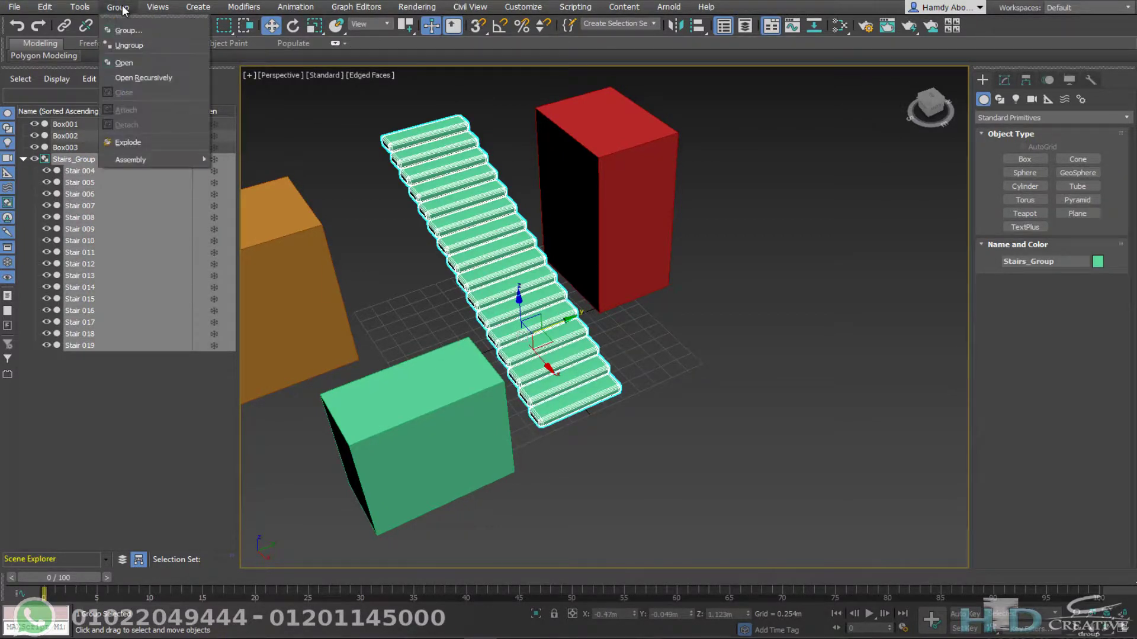
{"action": "left_click", "coordinate": [148, 52]}
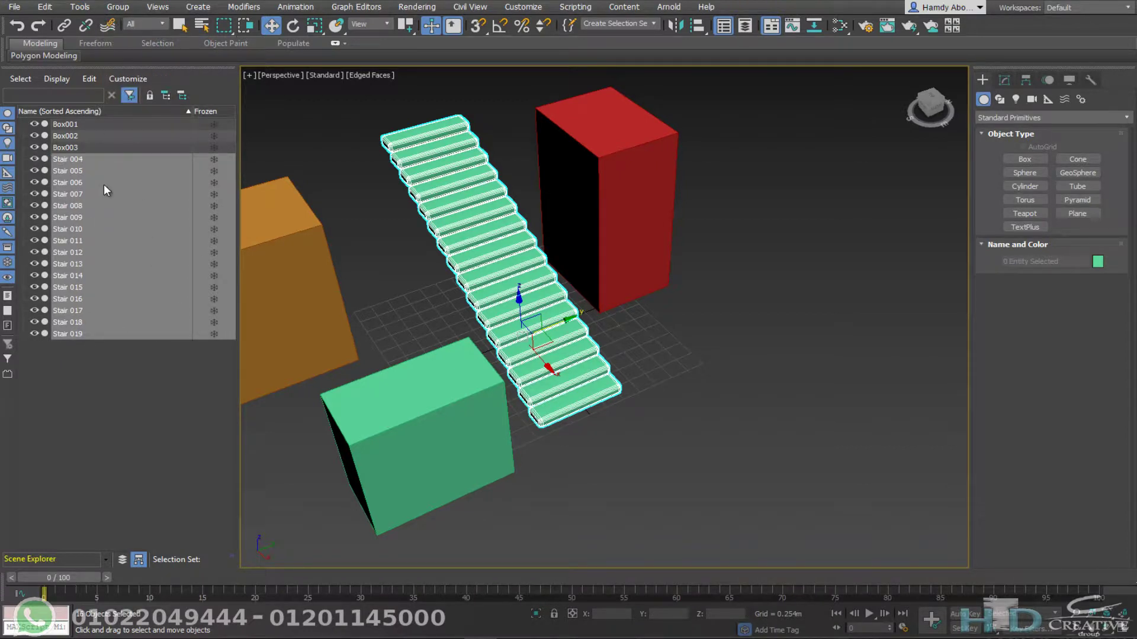
Step: Pick individual steps, including Stair 015, 011 and 019, then orbit so the stairs run vertically
{"action": "left_click", "coordinate": [339, 229]}
{"action": "left_click", "coordinate": [435, 145]}
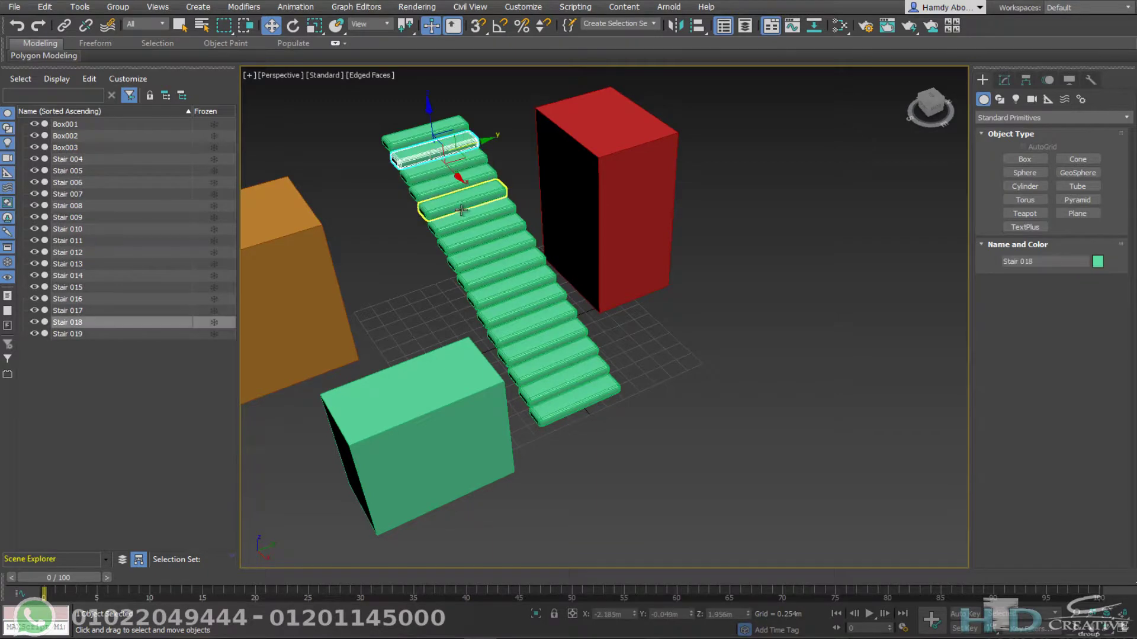
{"action": "left_click", "coordinate": [462, 199]}
{"action": "left_click", "coordinate": [492, 283]}
{"action": "left_click", "coordinate": [536, 329]}
{"action": "left_click", "coordinate": [424, 132]}
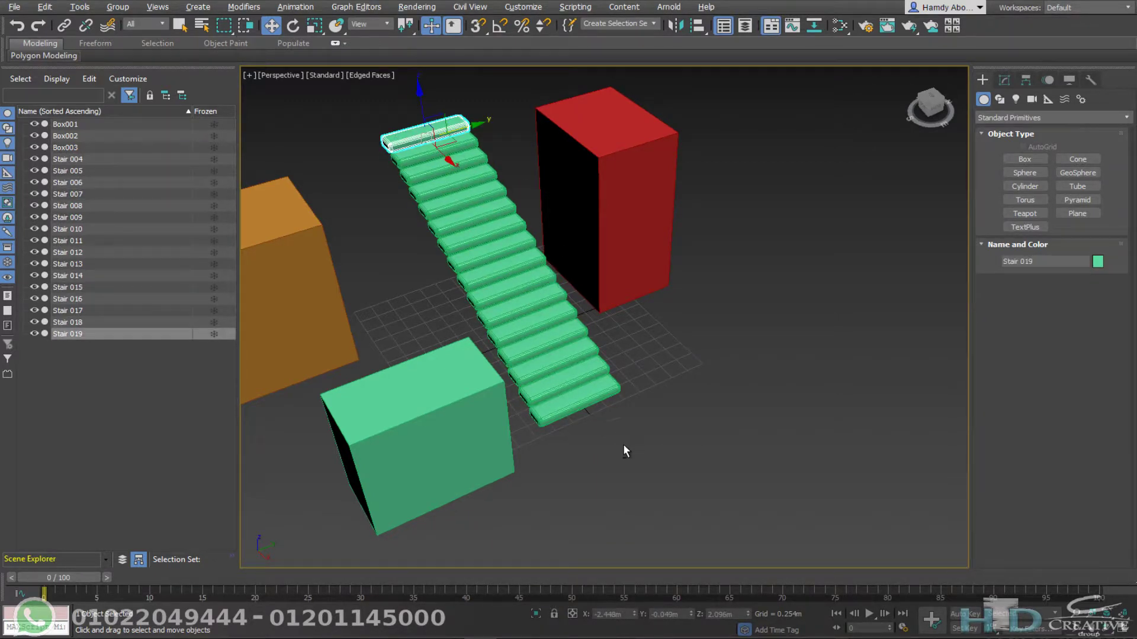
{"action": "mouse_move", "coordinate": [623, 444]}
{"action": "middle_mouse_down", "text": "alt"}
{"action": "mouse_move", "coordinate": [478, 308]}
{"action": "mouse_move", "coordinate": [592, 421]}
{"action": "mouse_move", "coordinate": [464, 356]}
{"action": "middle_mouse_up", "text": "alt"}
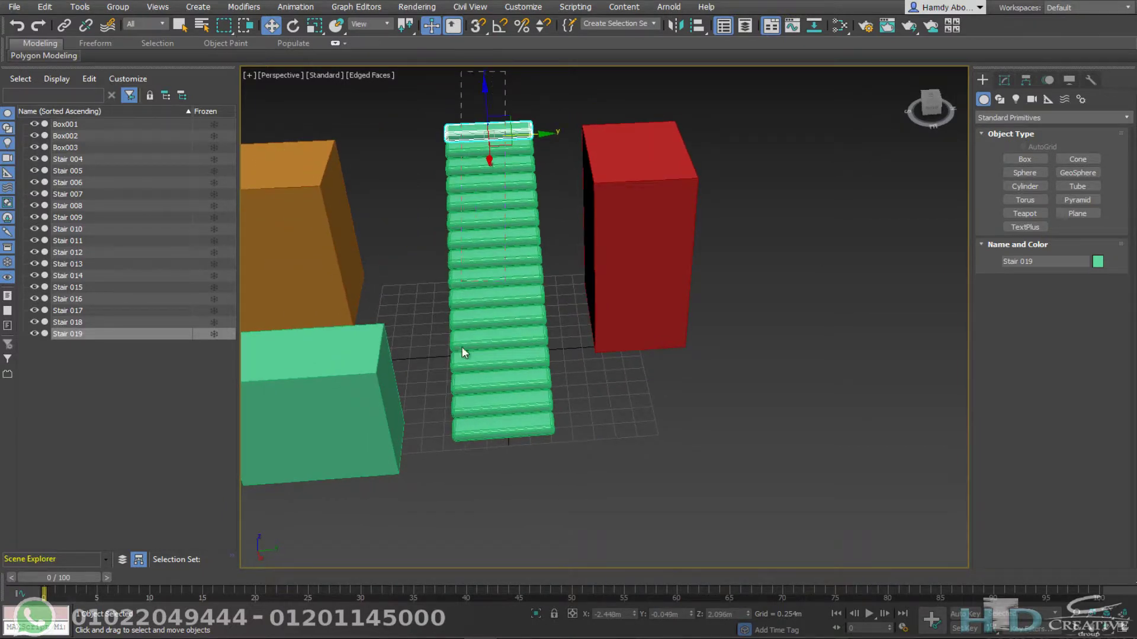
{"action": "left_click_drag", "start_coordinate": [464, 355], "coordinate": [475, 474]}
Step: Group the selected steps under the default name Group001, then reselect the group after clicking the red box
{"action": "left_click", "coordinate": [117, 6]}
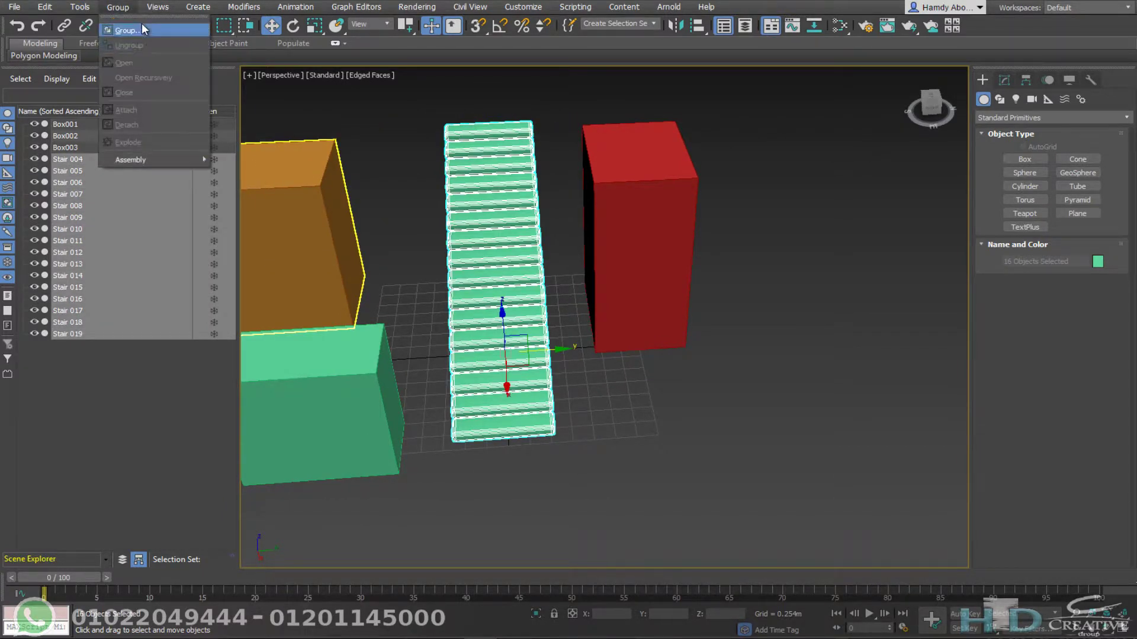
{"action": "left_click", "coordinate": [143, 35]}
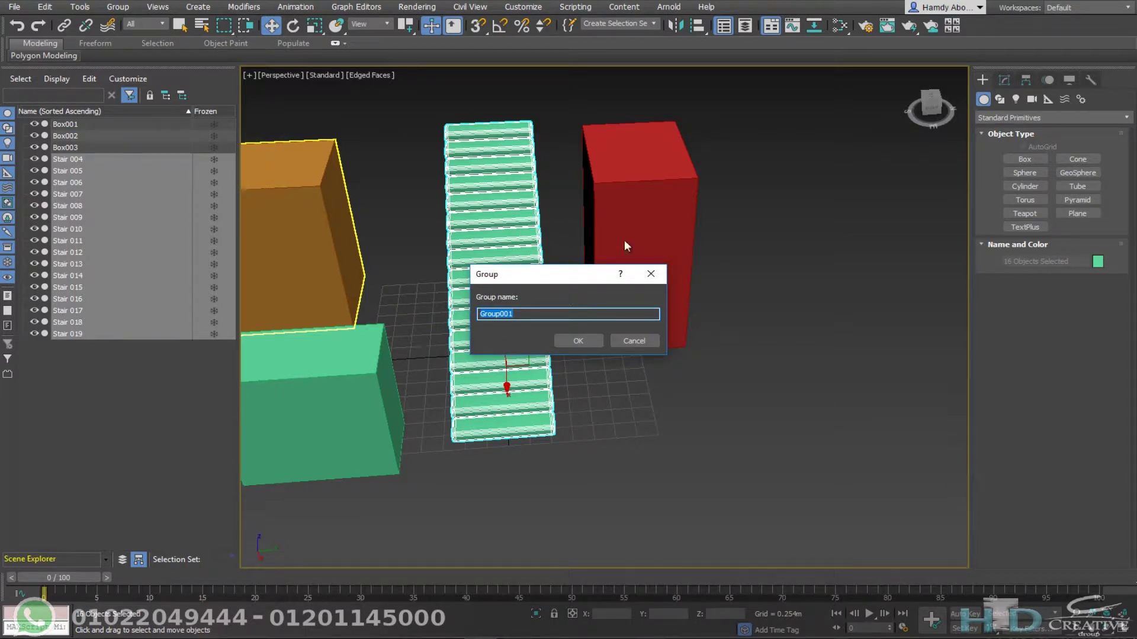
{"action": "left_click", "coordinate": [579, 340]}
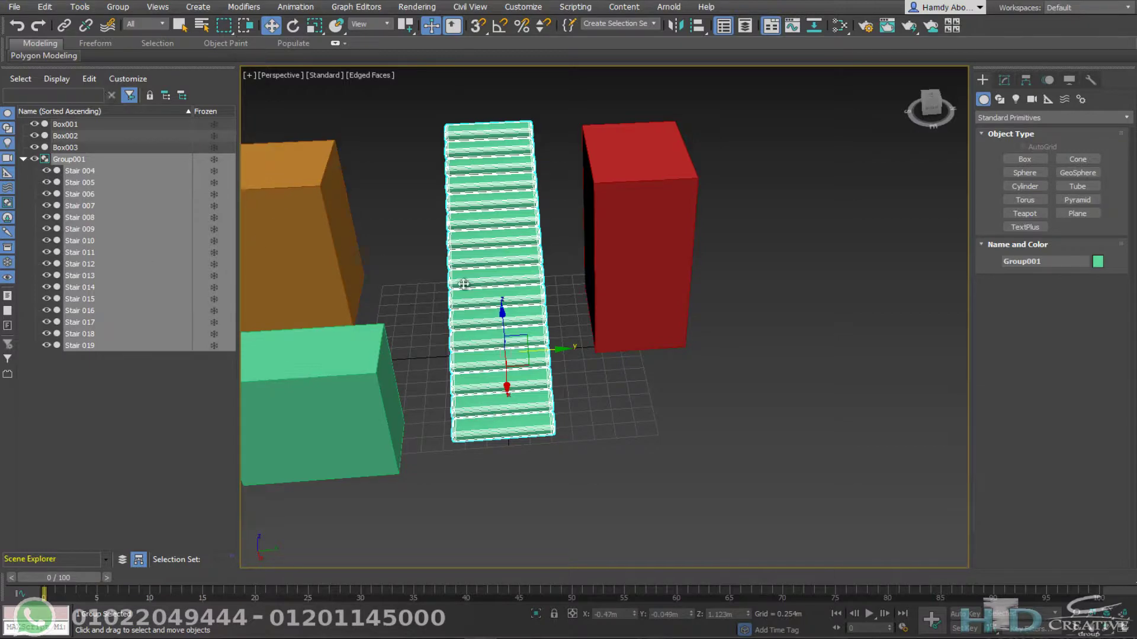
{"action": "middle_click_drag", "start_coordinate": [462, 282], "coordinate": [439, 233], "text": "alt"}
{"action": "left_click", "coordinate": [586, 177]}
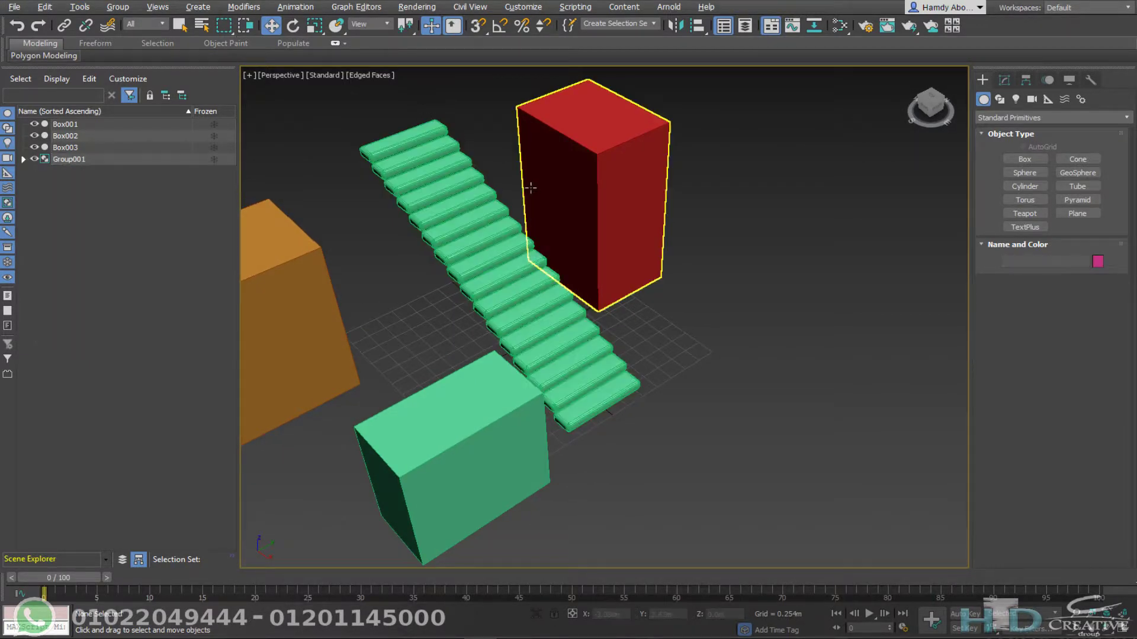
{"action": "left_click", "coordinate": [554, 360]}
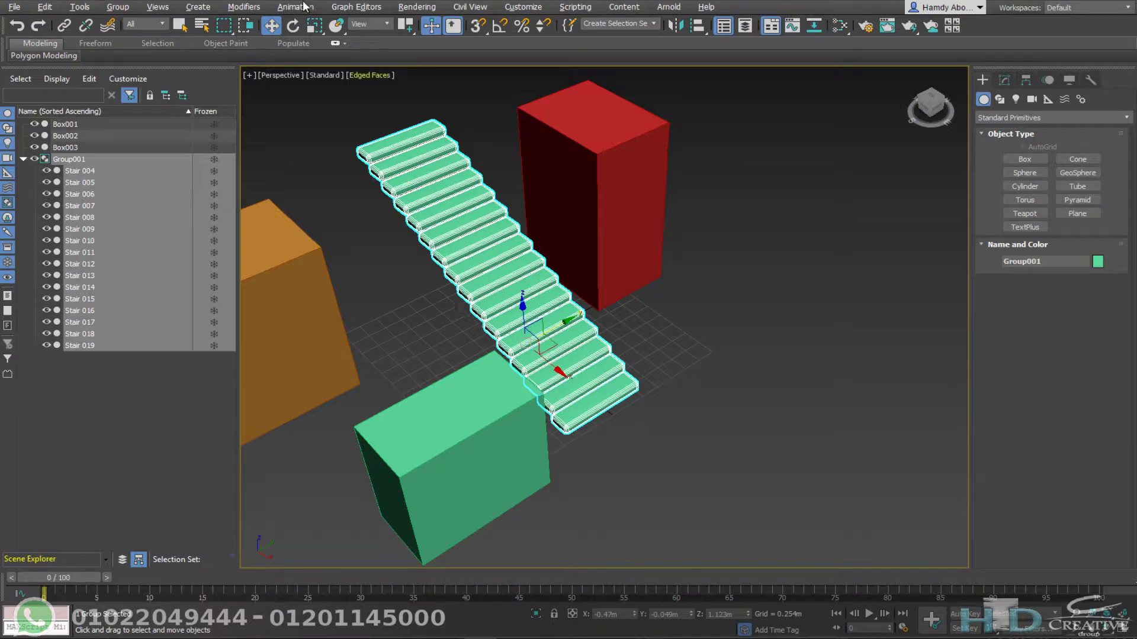
Step: Open Group001 for editing and orbit around its steps
{"action": "left_click", "coordinate": [117, 7]}
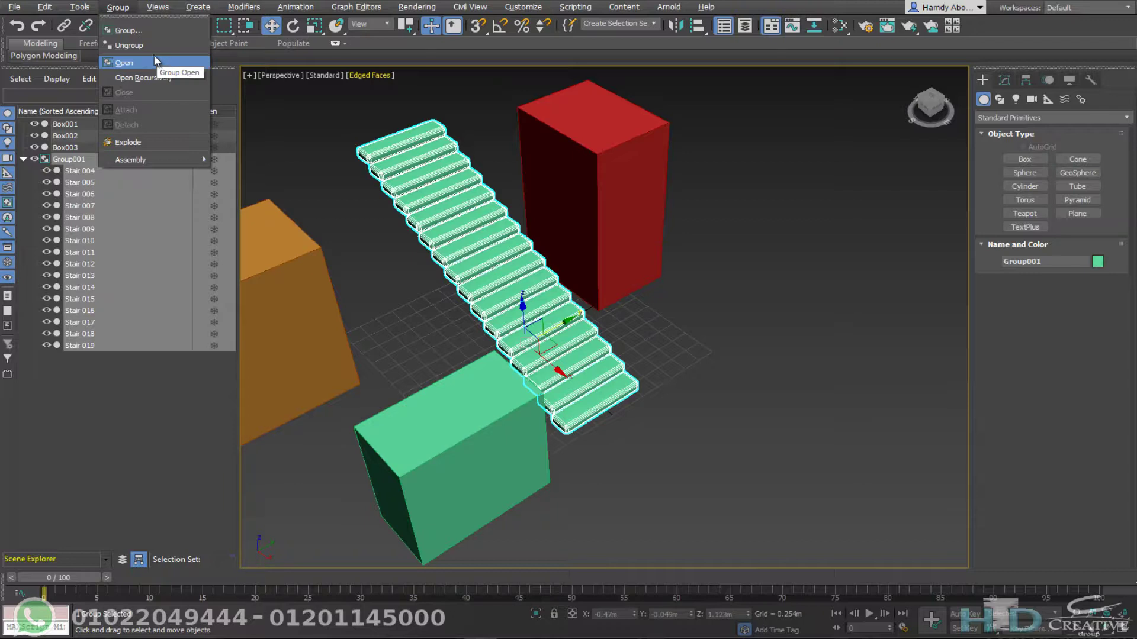
{"action": "left_click", "coordinate": [156, 62]}
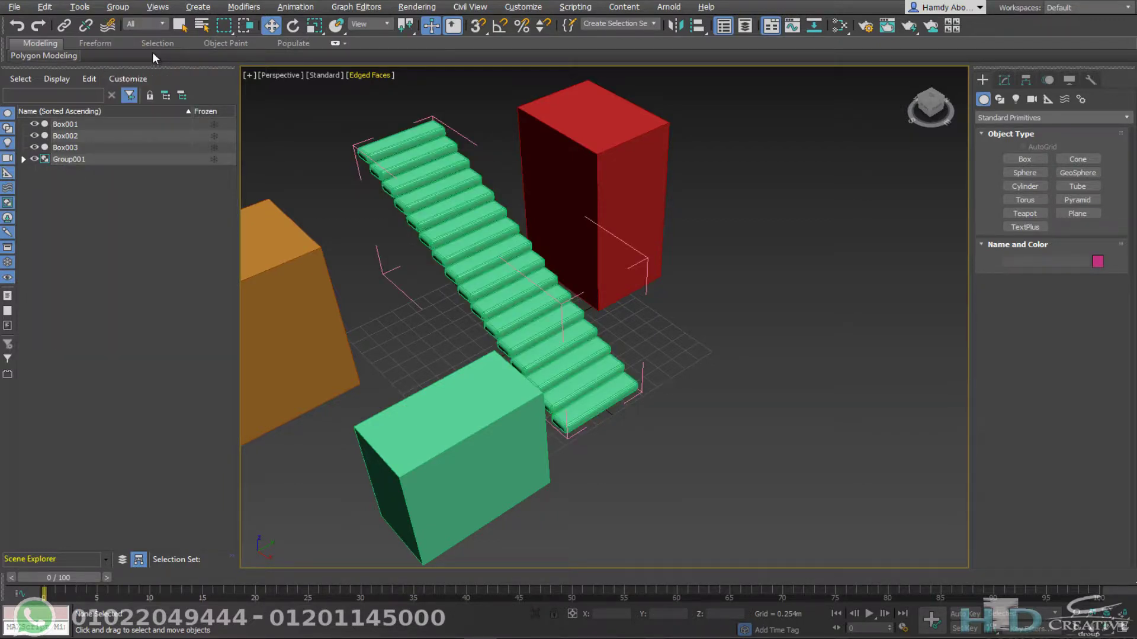
{"action": "mouse_move", "coordinate": [652, 287]}
{"action": "middle_mouse_down", "text": "alt"}
{"action": "mouse_move", "coordinate": [724, 285]}
{"action": "mouse_move", "coordinate": [712, 255]}
{"action": "middle_mouse_up", "text": "alt"}
{"action": "left_click", "coordinate": [721, 247]}
{"action": "left_click", "coordinate": [644, 262]}
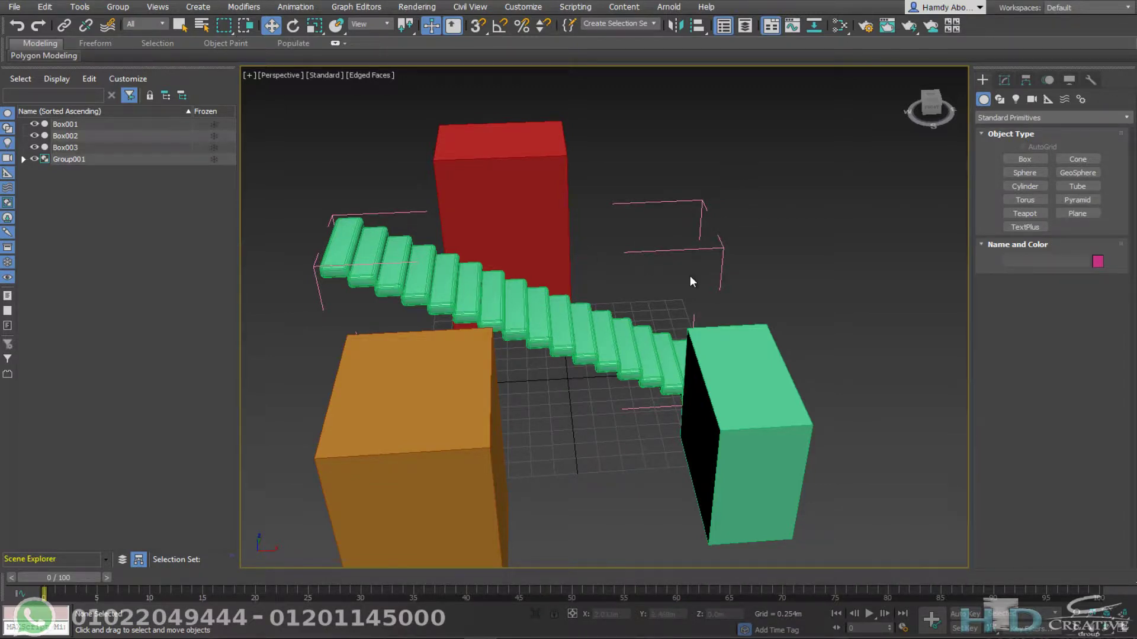
{"action": "mouse_move", "coordinate": [690, 280]}
{"action": "middle_mouse_down", "text": "alt"}
{"action": "mouse_move", "coordinate": [506, 280]}
{"action": "mouse_move", "coordinate": [608, 298]}
{"action": "mouse_move", "coordinate": [613, 375]}
{"action": "mouse_move", "coordinate": [634, 349]}
{"action": "mouse_move", "coordinate": [627, 308]}
{"action": "middle_mouse_up", "text": "alt"}
Step: Select Stair 012 inside the group and move it out of the stair line
{"action": "left_click", "coordinate": [571, 365]}
{"action": "left_click", "coordinate": [528, 334]}
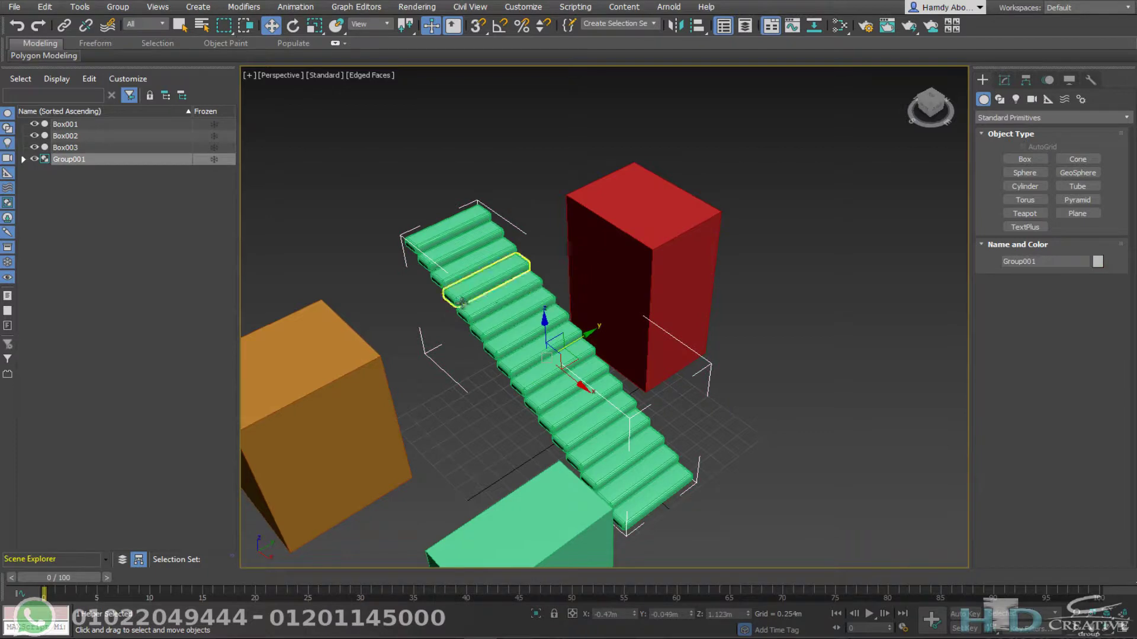
{"action": "left_click", "coordinate": [515, 323]}
{"action": "scroll", "coordinate": [521, 325], "scroll_direction": "up", "scroll_amount": 5}
{"action": "left_click", "coordinate": [604, 365]}
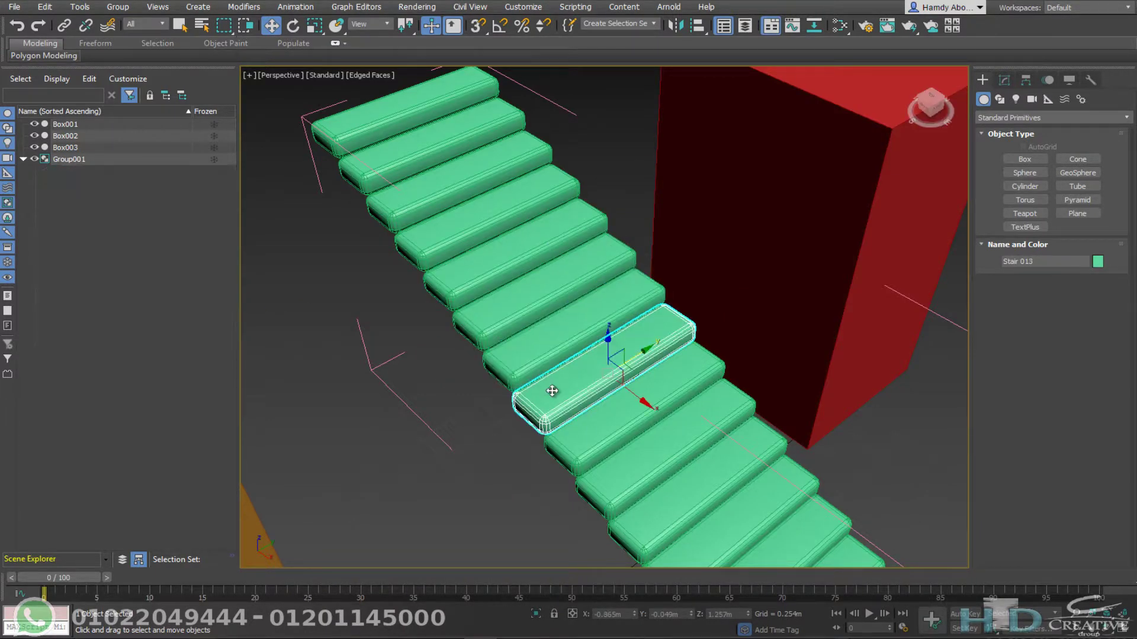
{"action": "left_click_drag", "start_coordinate": [642, 348], "coordinate": [515, 407]}
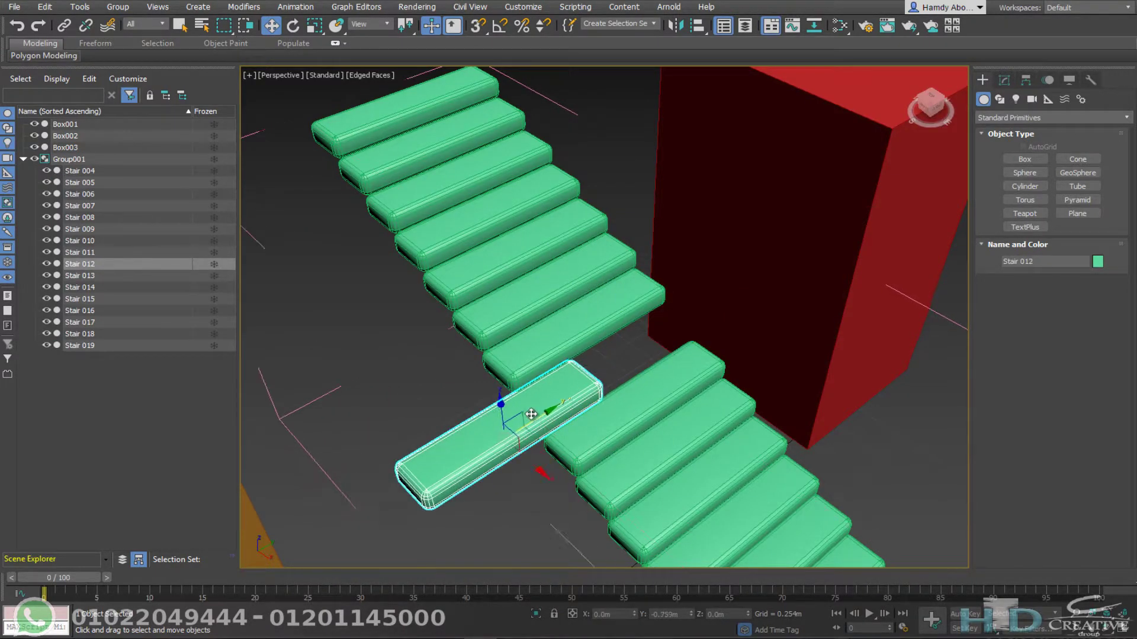
{"action": "scroll", "coordinate": [581, 370], "scroll_direction": "down", "scroll_amount": 5}
{"action": "middle_click_drag", "start_coordinate": [581, 370], "coordinate": [549, 157], "text": "alt"}
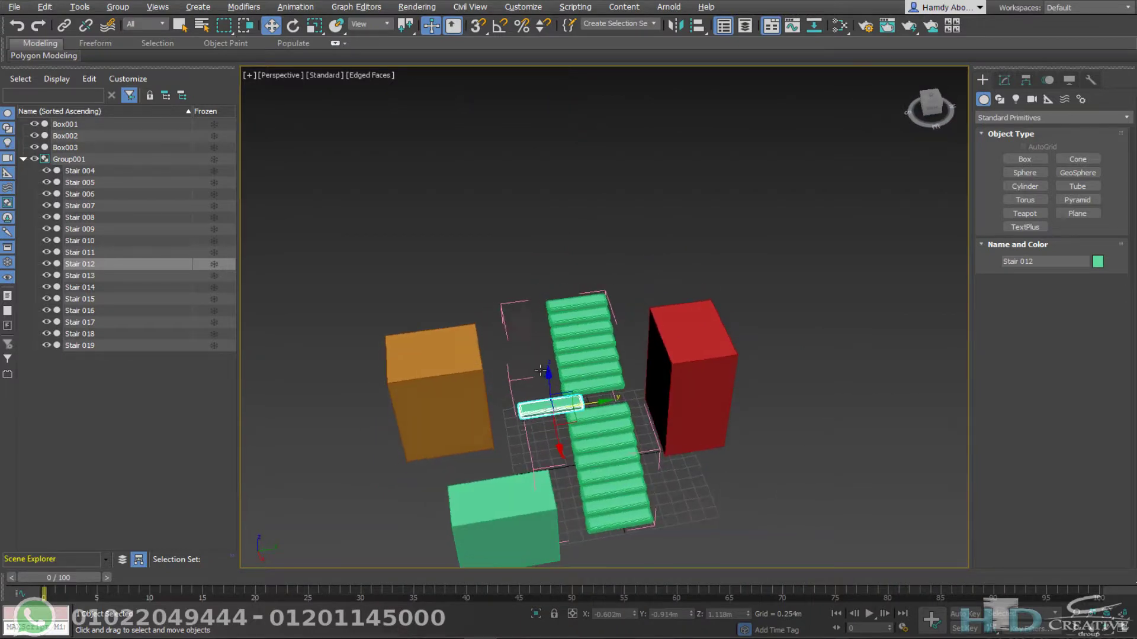
{"action": "left_click", "coordinate": [547, 156]}
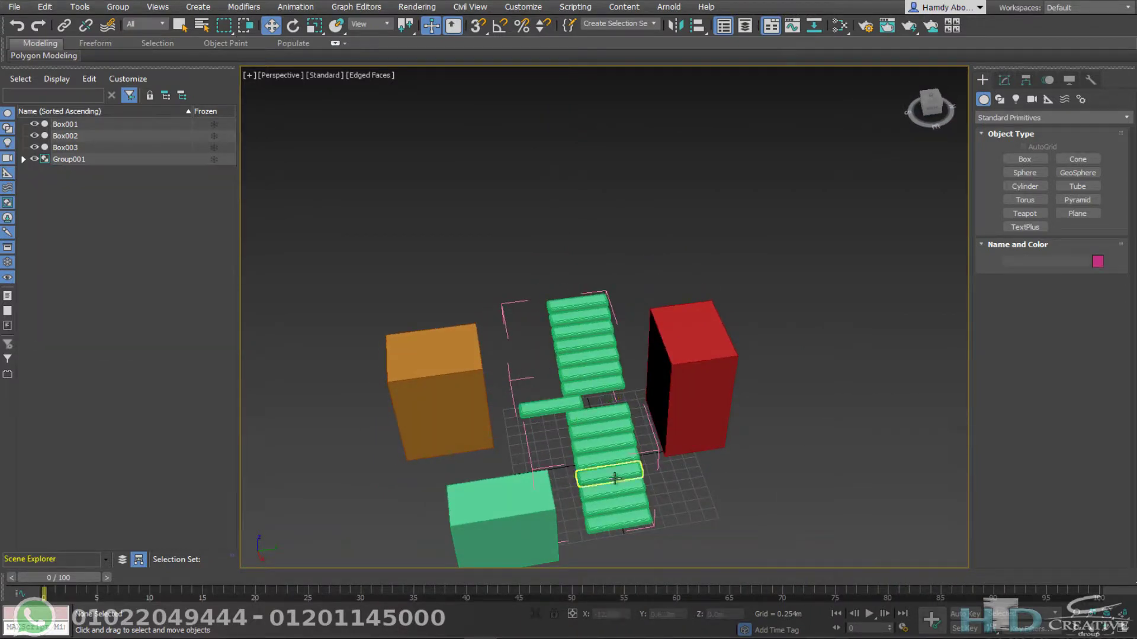
Step: Pick Stair 016, then reselect and slightly reposition the whole stair group
{"action": "left_click", "coordinate": [563, 346]}
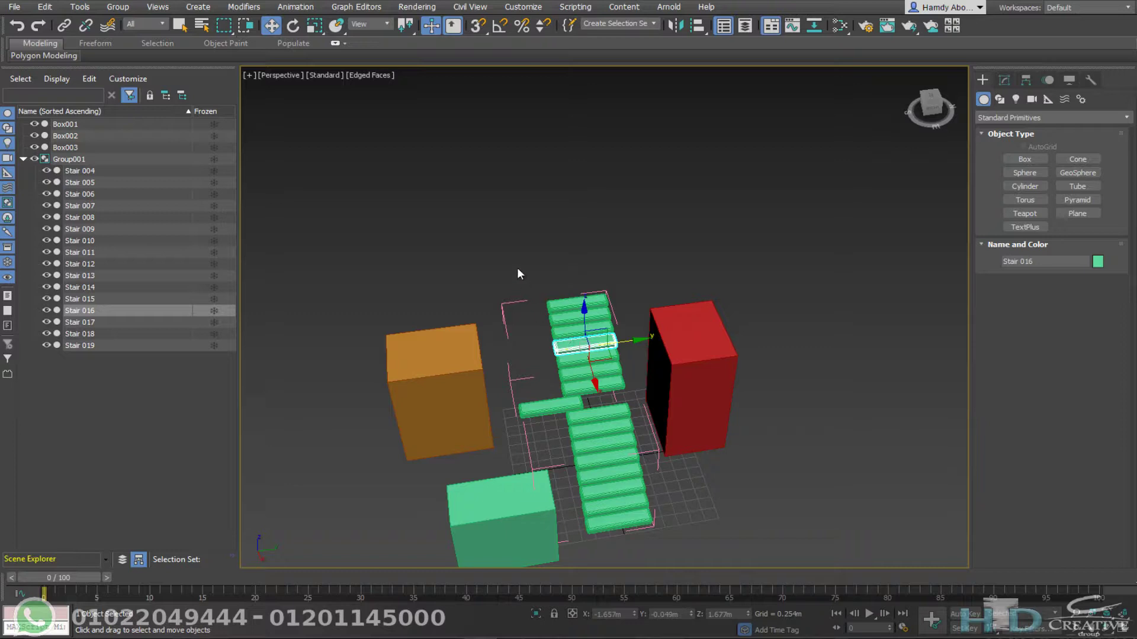
{"action": "middle_click_drag", "start_coordinate": [551, 225], "coordinate": [730, 287], "text": "alt"}
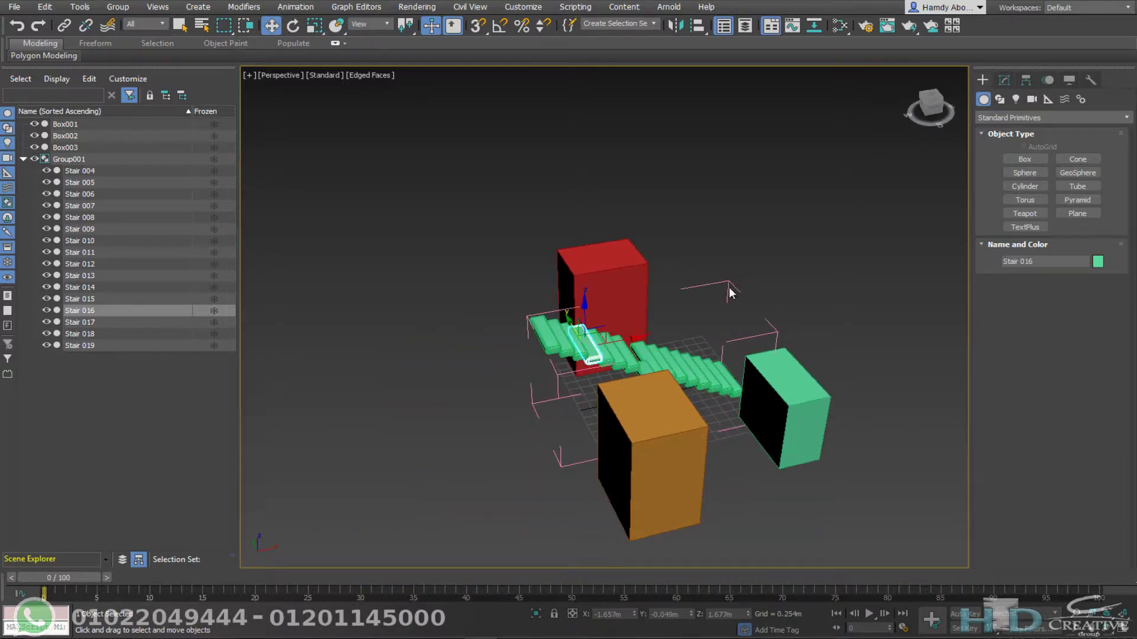
{"action": "left_click", "coordinate": [730, 286]}
{"action": "middle_click_drag", "start_coordinate": [691, 357], "coordinate": [584, 367], "text": "alt"}
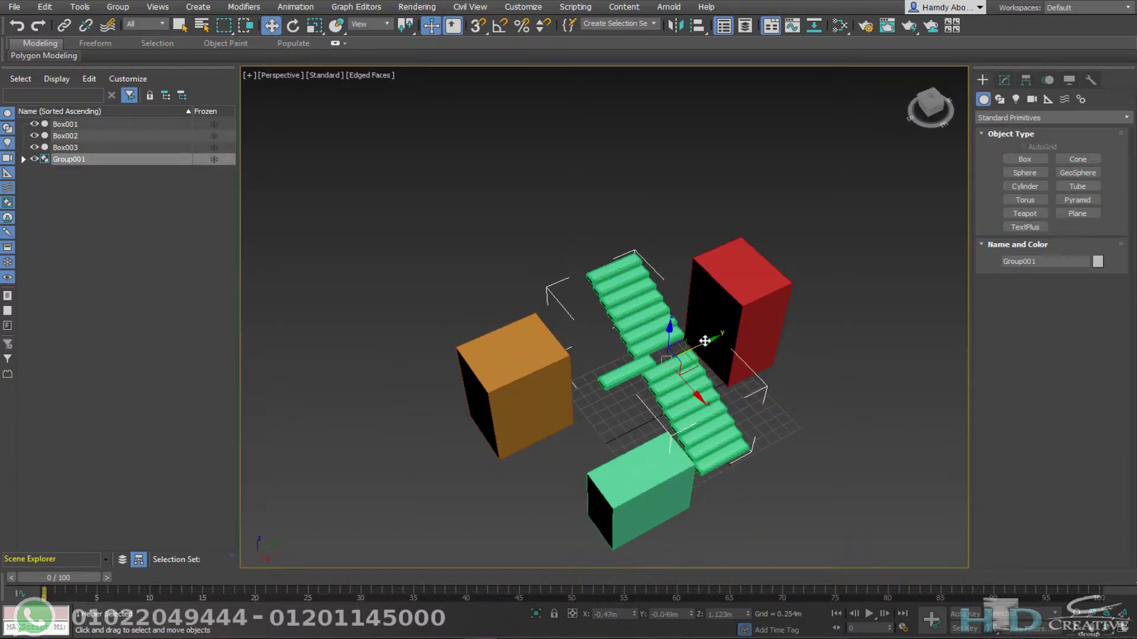
{"action": "mouse_move", "coordinate": [705, 343]}
{"action": "left_mouse_down"}
{"action": "mouse_move", "coordinate": [938, 234]}
{"action": "mouse_move", "coordinate": [622, 384]}
{"action": "mouse_move", "coordinate": [710, 342]}
{"action": "left_mouse_up"}
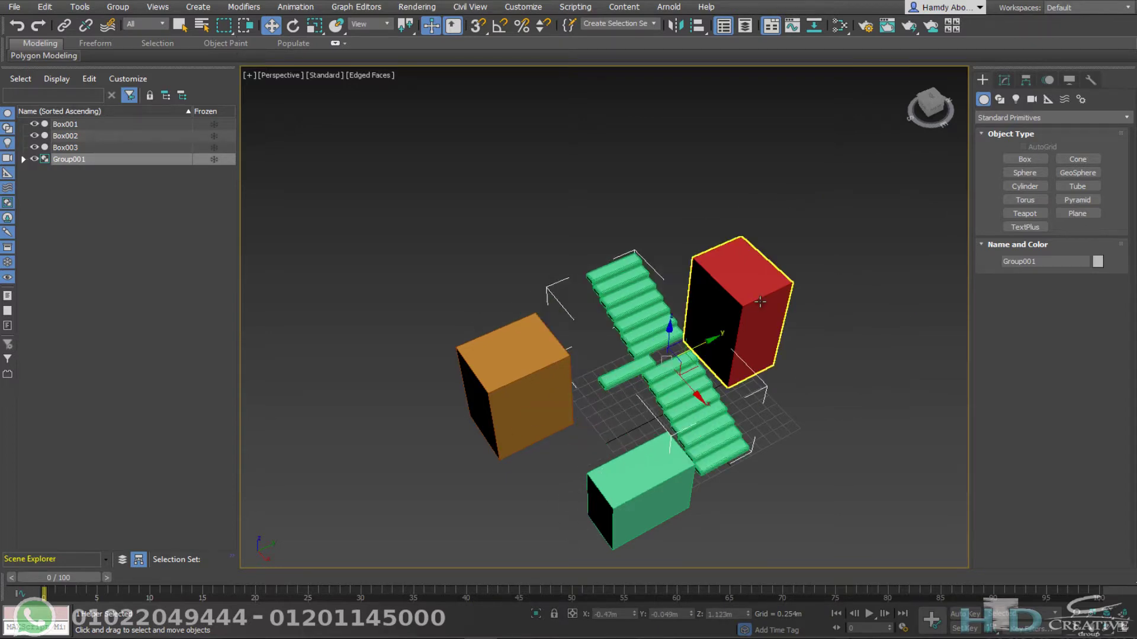
{"action": "left_click", "coordinate": [543, 218]}
{"action": "left_click", "coordinate": [647, 313]}
Step: Select Stair 016 and close Group001, then reselect it as one unit
{"action": "left_click", "coordinate": [430, 199]}
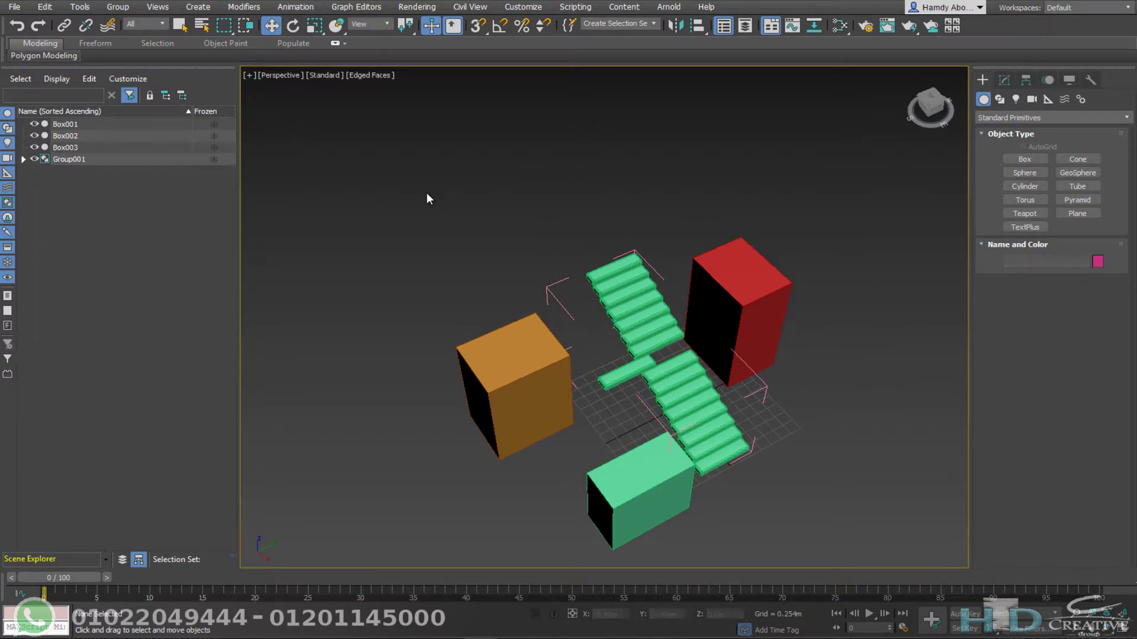
{"action": "left_click", "coordinate": [631, 296]}
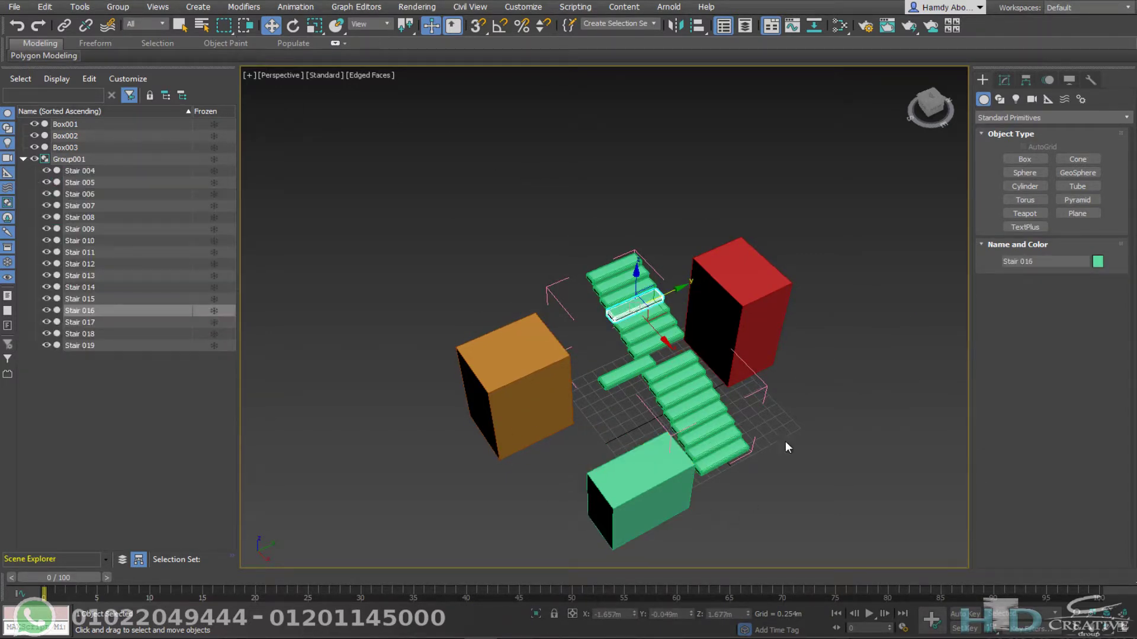
{"action": "middle_click_drag", "start_coordinate": [474, 264], "coordinate": [391, 186]}
{"action": "left_click", "coordinate": [121, 7]}
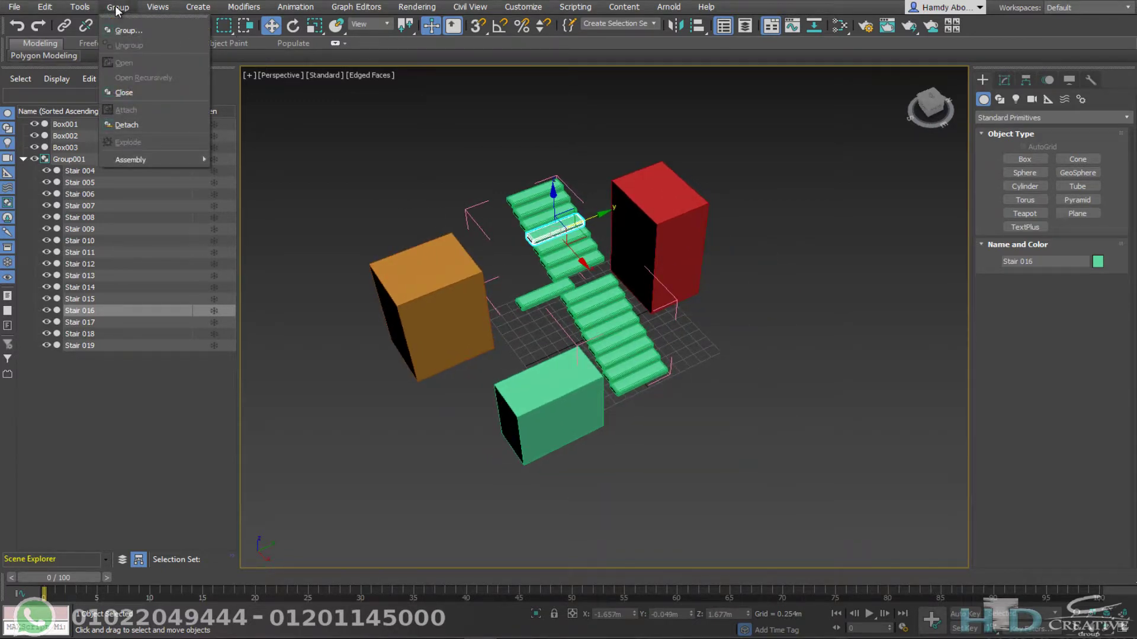
{"action": "left_click", "coordinate": [124, 93]}
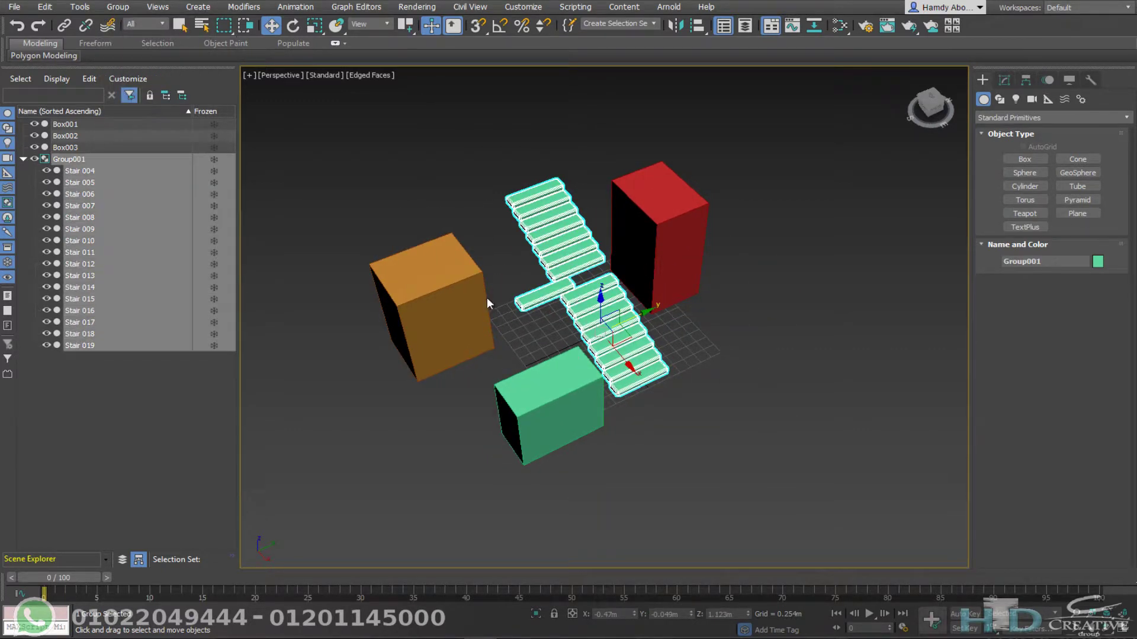
{"action": "left_click", "coordinate": [572, 179]}
{"action": "left_click", "coordinate": [526, 229]}
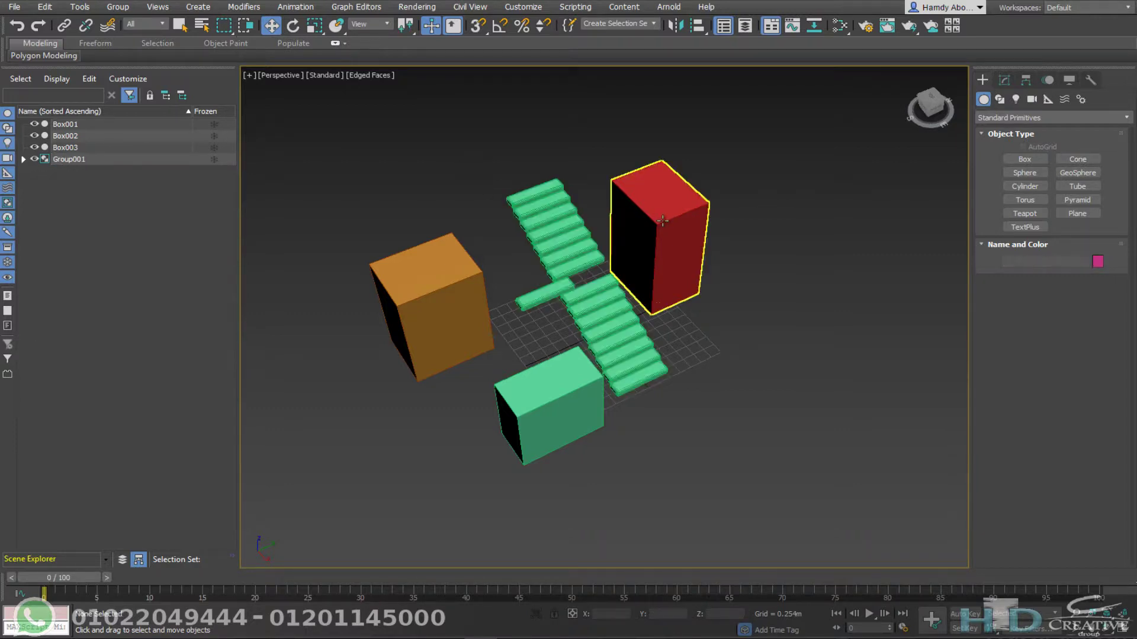
Step: Undo twice to put Stair 012 back in line, then close Group001
{"action": "left_click", "coordinate": [563, 239]}
{"action": "key", "text": "ctrl+z"}
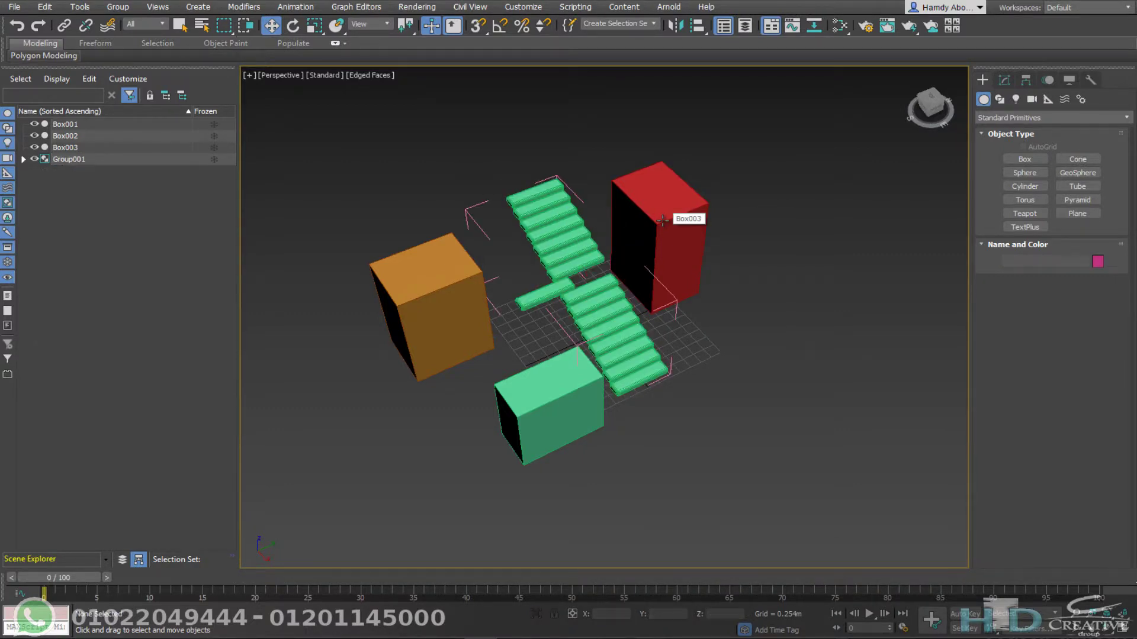
{"action": "key", "text": "ctrl+z"}
{"action": "key", "text": "ctrl+z"}
{"action": "key", "text": "ctrl+z"}
{"action": "key", "text": "ctrl+z"}
{"action": "key", "text": "ctrl+z"}
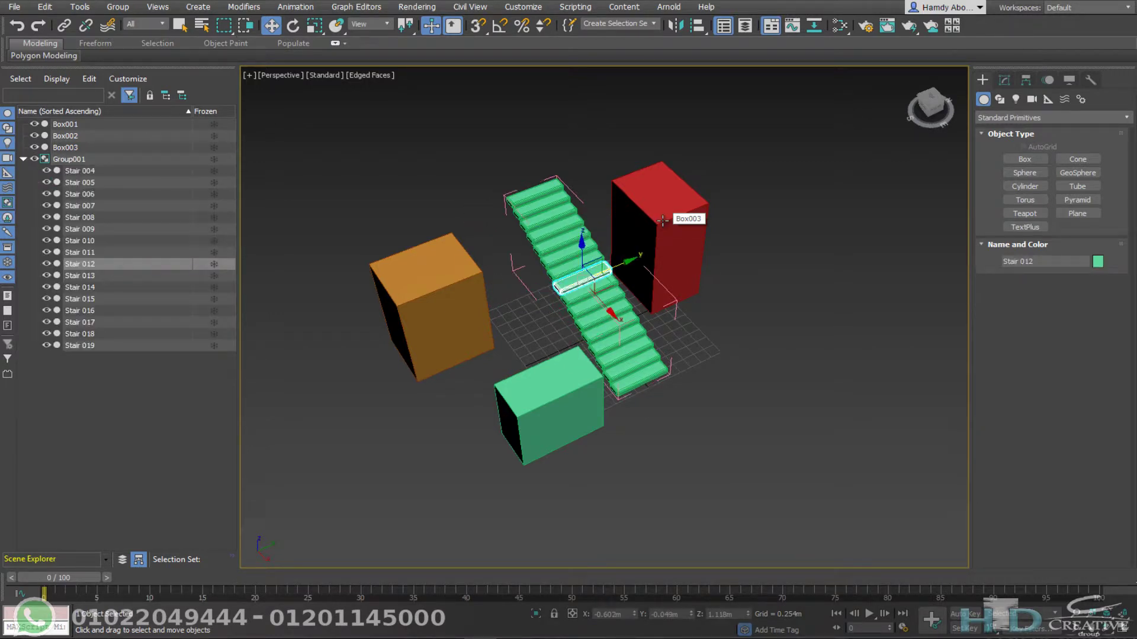
{"action": "left_click", "coordinate": [122, 9]}
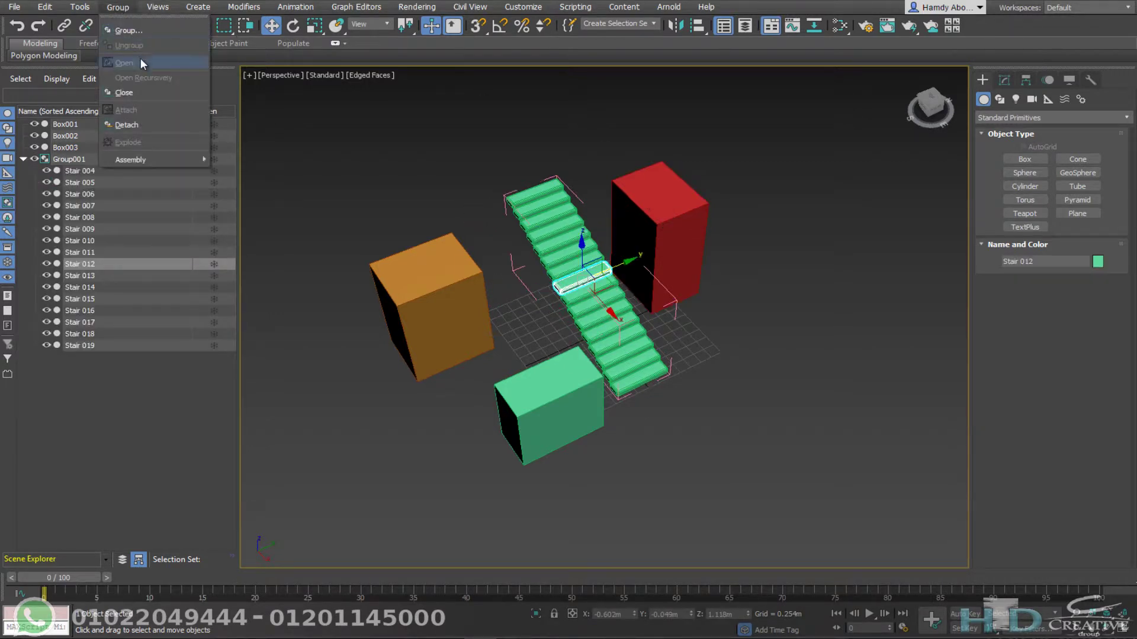
{"action": "left_click", "coordinate": [144, 94]}
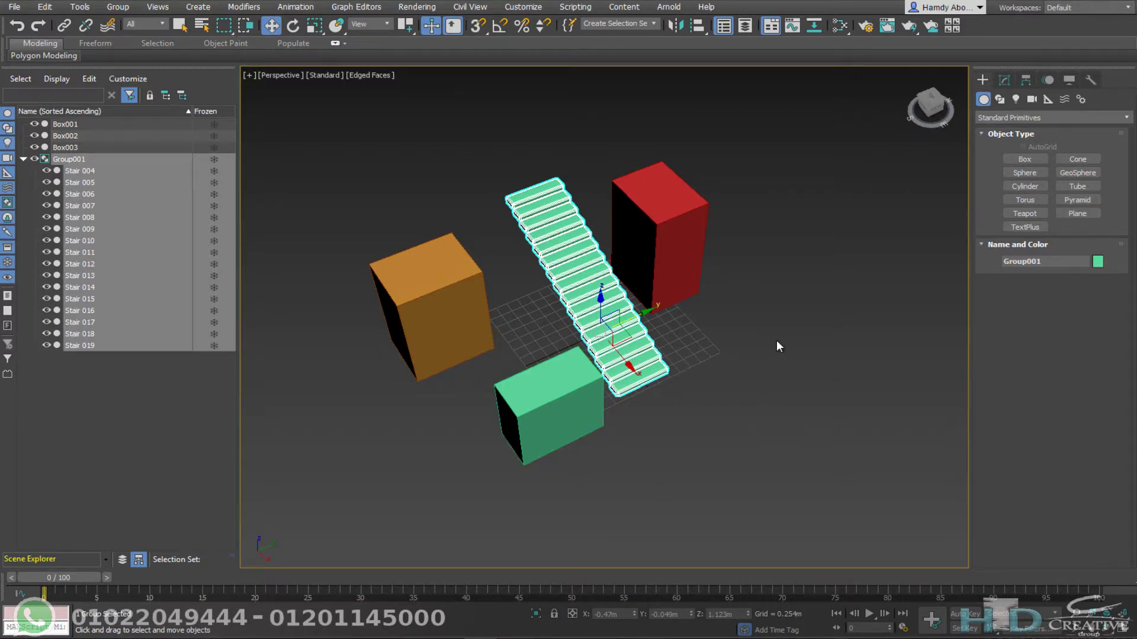
Step: Click the red box and then the staircase group while framing the view
{"action": "scroll", "coordinate": [687, 219], "scroll_direction": "up", "scroll_amount": 5}
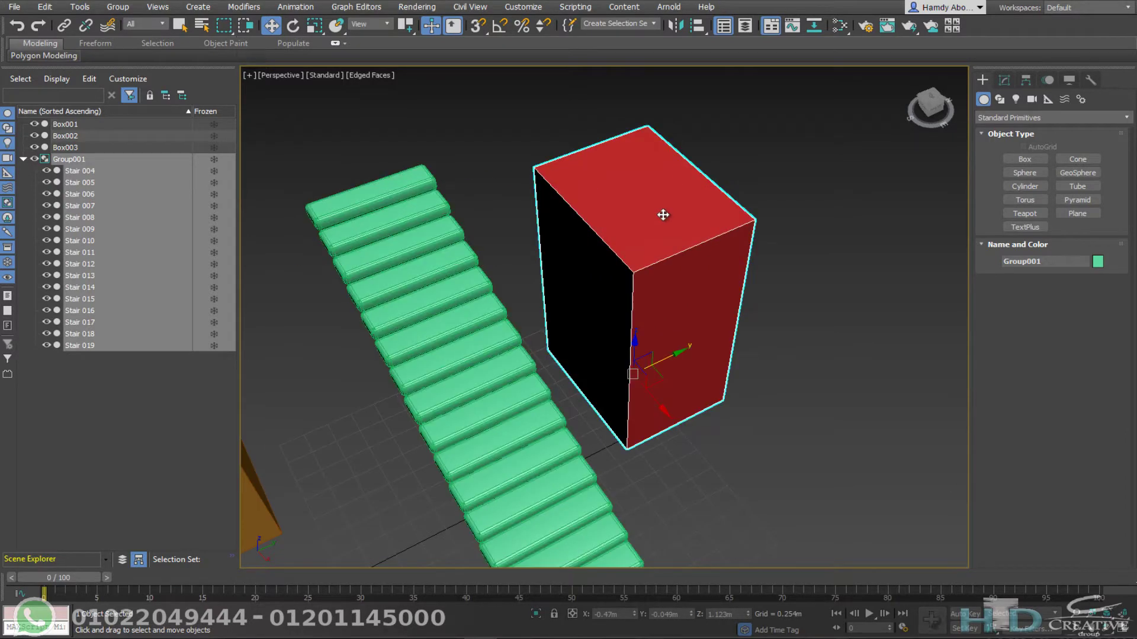
{"action": "left_click", "coordinate": [587, 288]}
{"action": "middle_click_drag", "start_coordinate": [618, 263], "coordinate": [656, 243]}
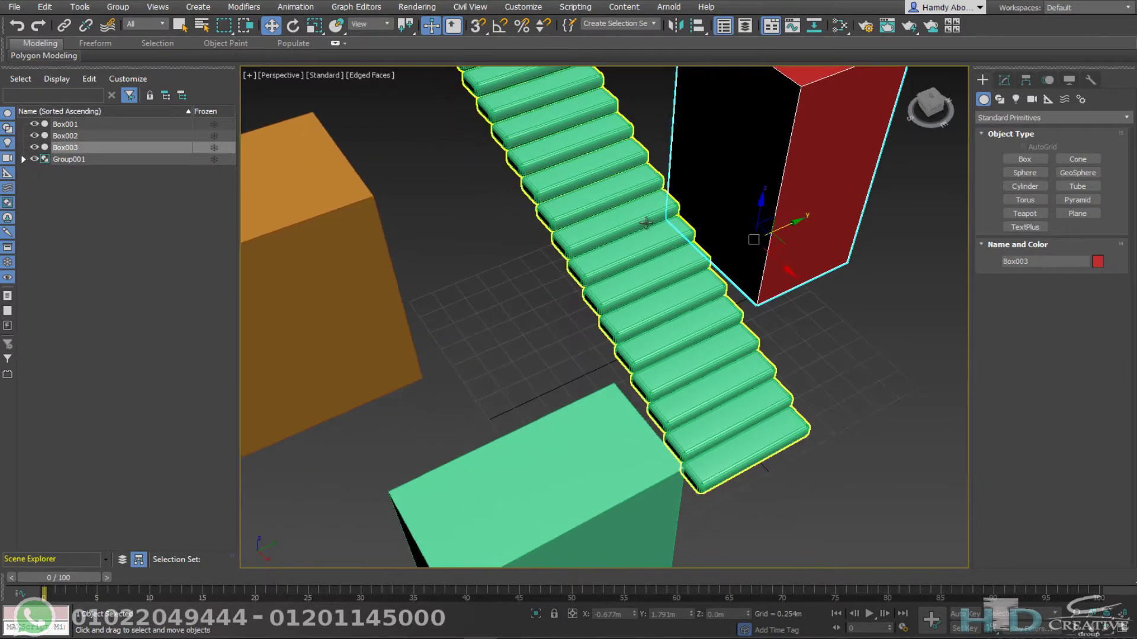
{"action": "left_click", "coordinate": [644, 223]}
{"action": "middle_click_drag", "start_coordinate": [618, 277], "coordinate": [553, 362]}
{"action": "scroll", "coordinate": [553, 361], "scroll_direction": "down", "scroll_amount": 2}
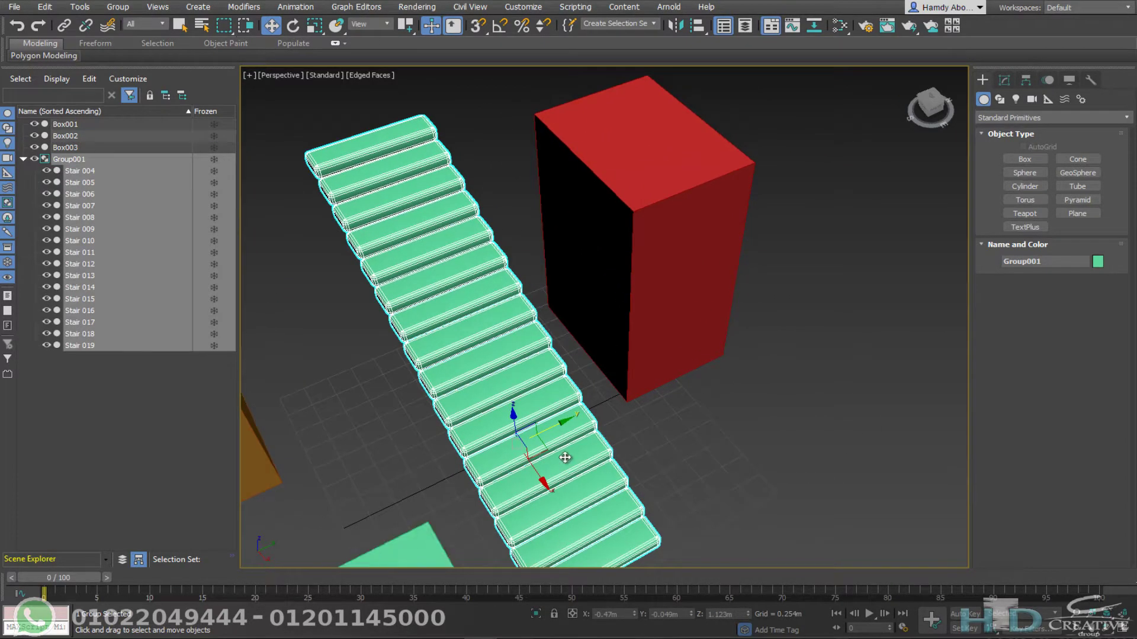
{"action": "scroll", "coordinate": [592, 297], "scroll_direction": "down", "scroll_amount": 2}
Step: Attach the red box Box003 to the staircase group Group001
{"action": "left_click", "coordinate": [629, 243]}
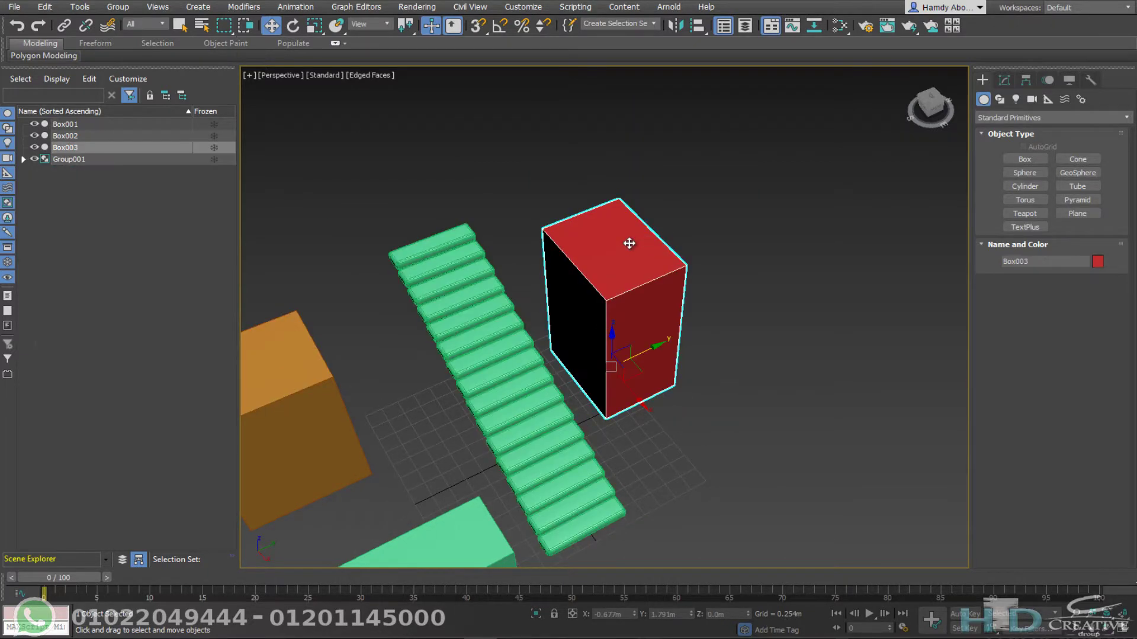
{"action": "left_click", "coordinate": [109, 9]}
{"action": "left_click", "coordinate": [137, 109]}
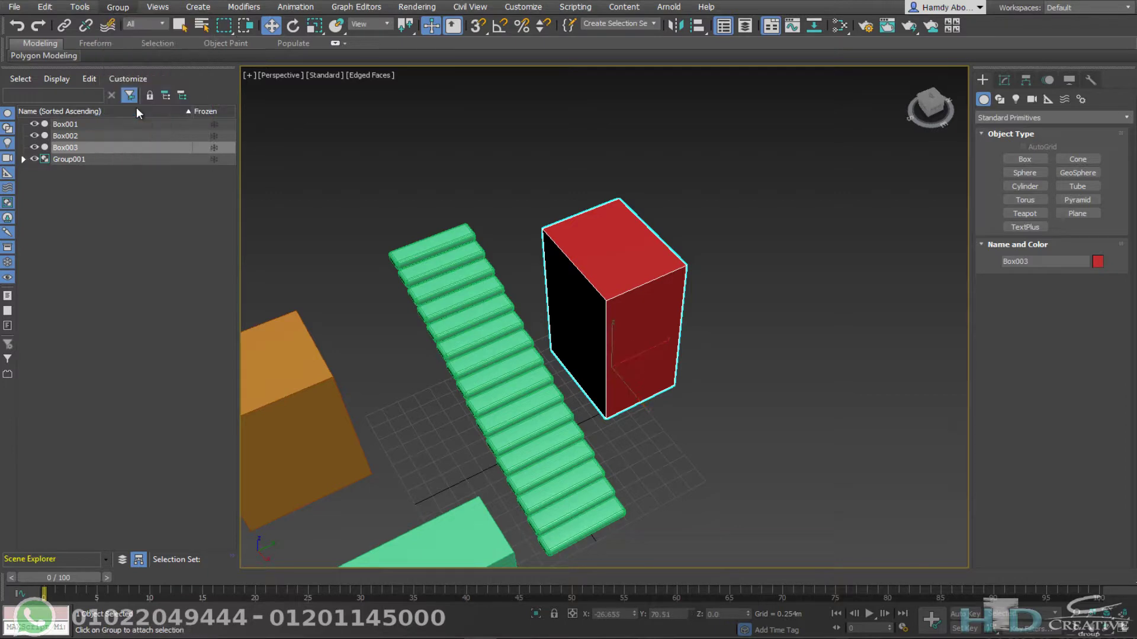
{"action": "mouse_move", "coordinate": [485, 361]}
{"action": "middle_mouse_down"}
{"action": "mouse_move", "coordinate": [681, 293]}
{"action": "mouse_move", "coordinate": [616, 311]}
{"action": "middle_mouse_up"}
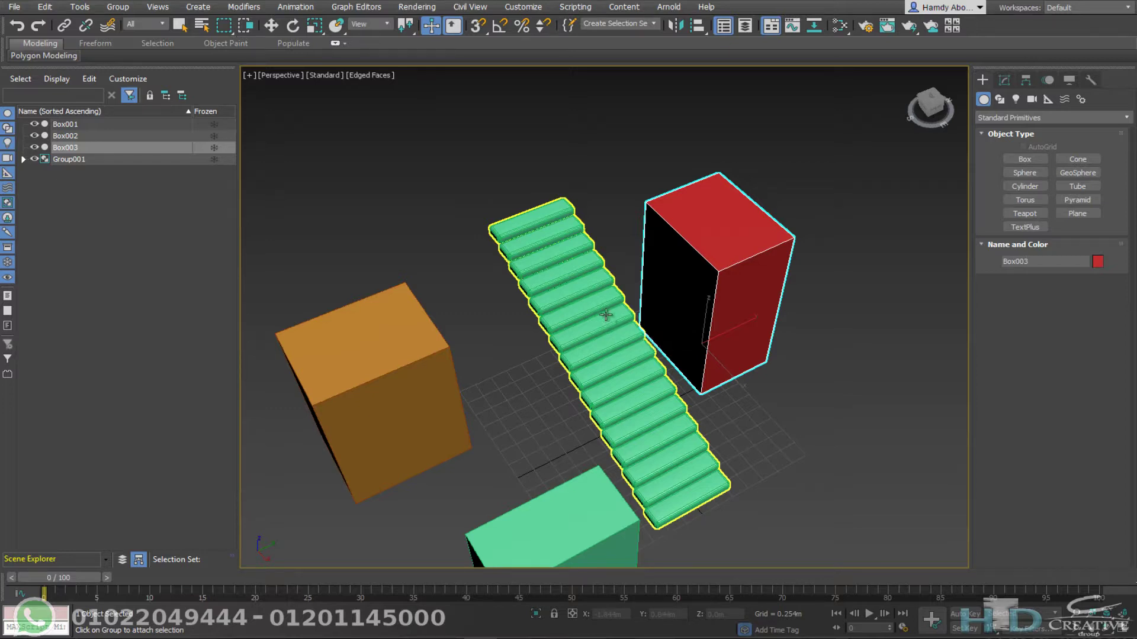
{"action": "left_click", "coordinate": [605, 315]}
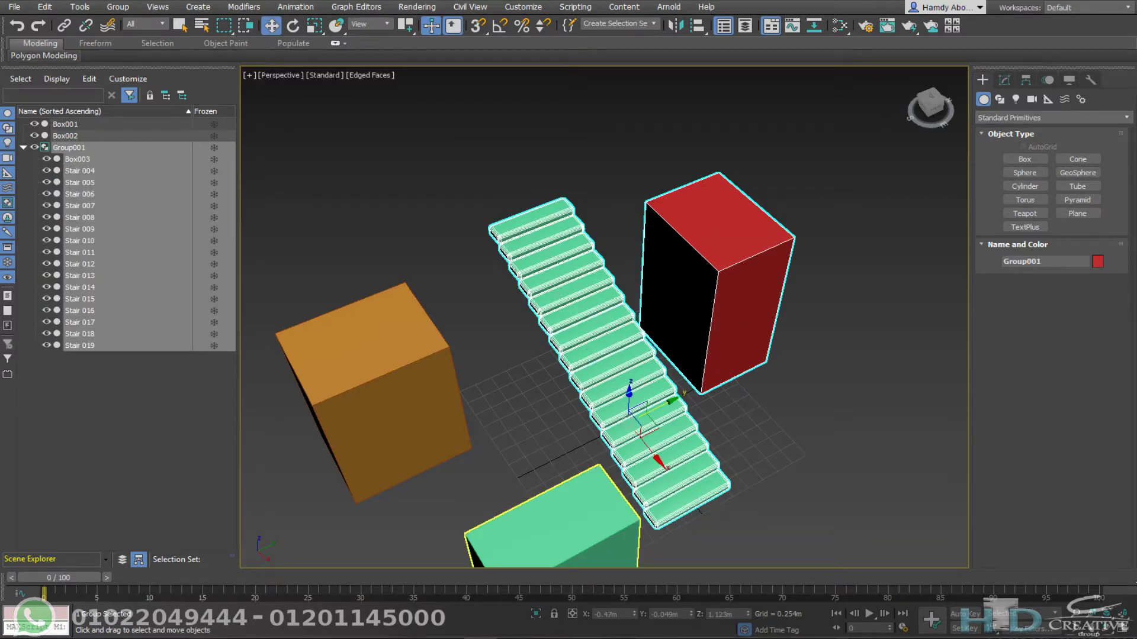
Step: Select Group001 with the attached box and nudge it slightly, then reselect it
{"action": "left_click", "coordinate": [682, 128]}
{"action": "left_click", "coordinate": [766, 258]}
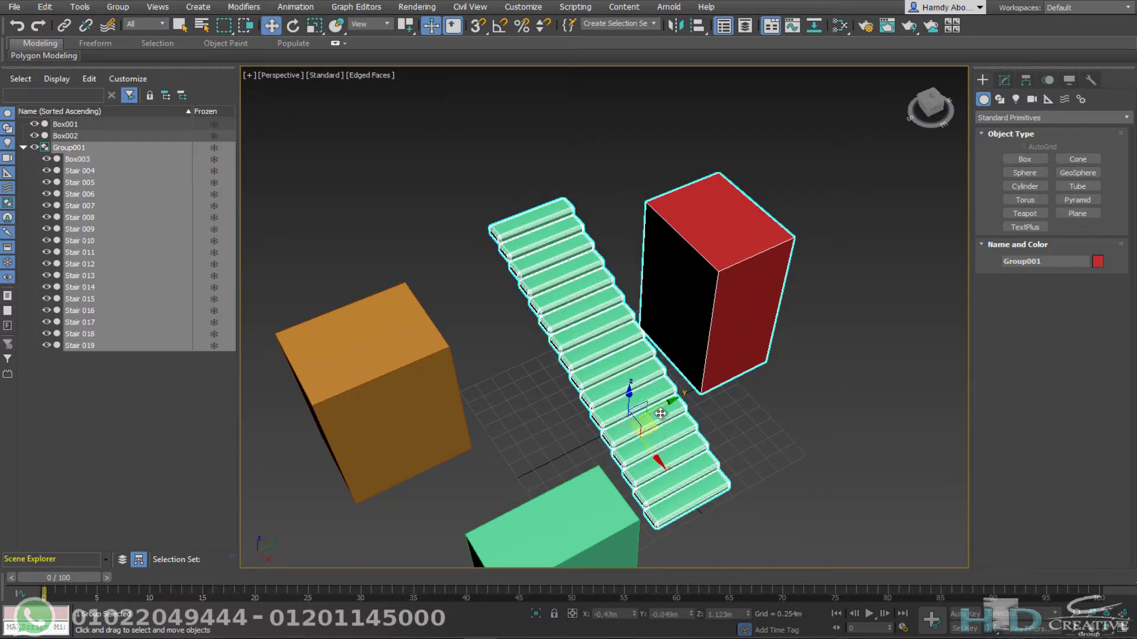
{"action": "mouse_move", "coordinate": [668, 406]}
{"action": "left_mouse_down"}
{"action": "mouse_move", "coordinate": [934, 268]}
{"action": "mouse_move", "coordinate": [673, 405]}
{"action": "left_mouse_up"}
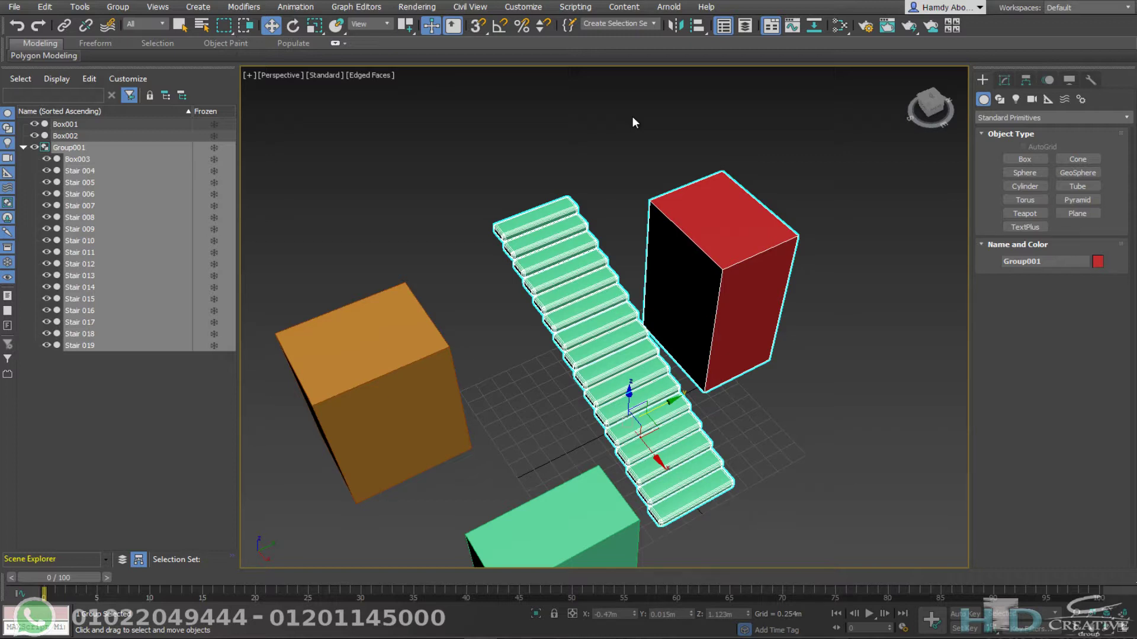
{"action": "left_click", "coordinate": [630, 116]}
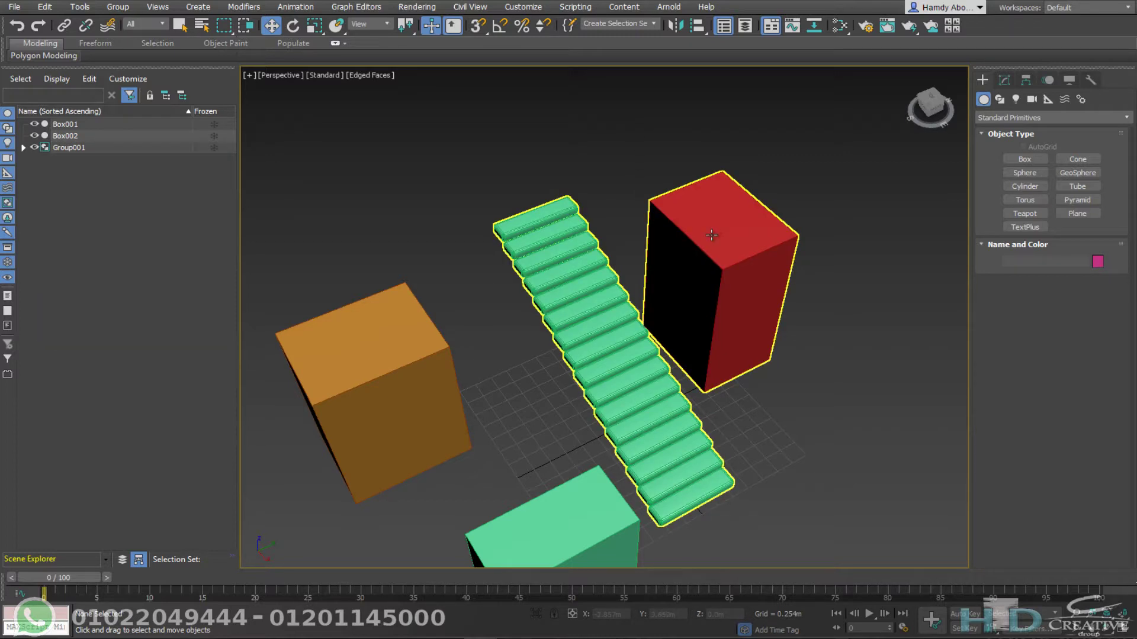
{"action": "left_click", "coordinate": [556, 250]}
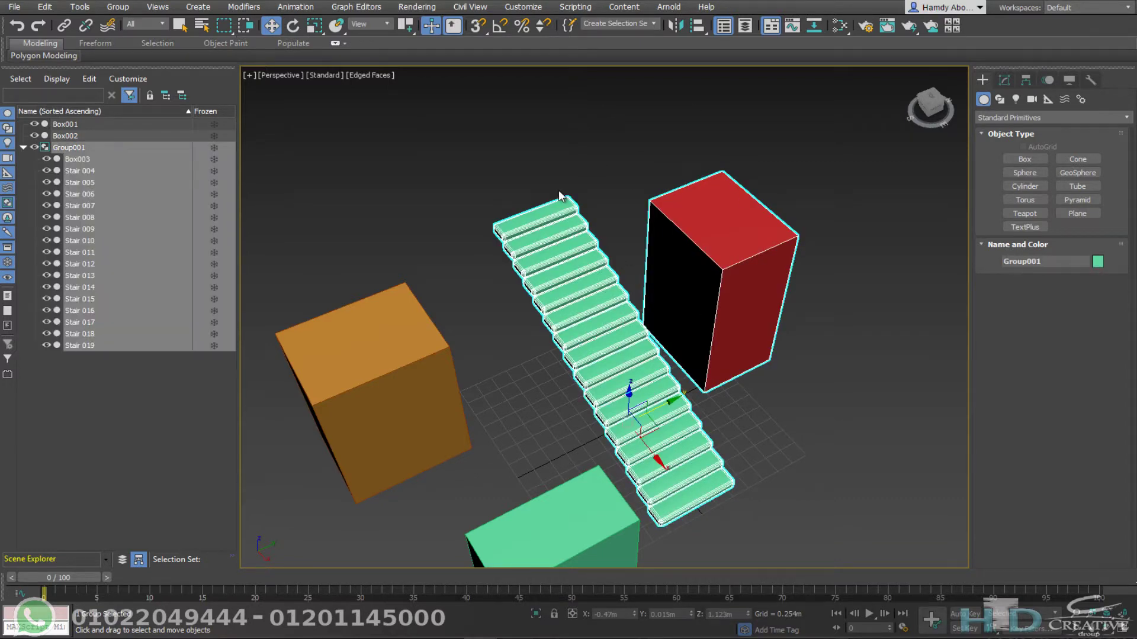
Step: Open Group001, select Box003 inside it, and detach it from the group
{"action": "left_click", "coordinate": [158, 7]}
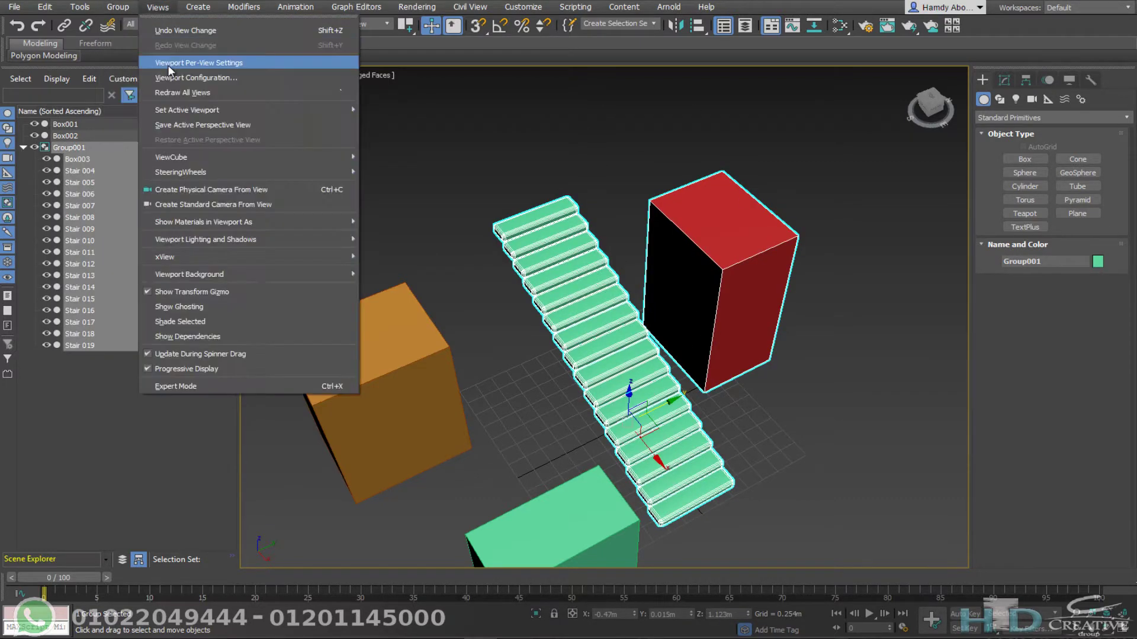
{"action": "left_click", "coordinate": [130, 63]}
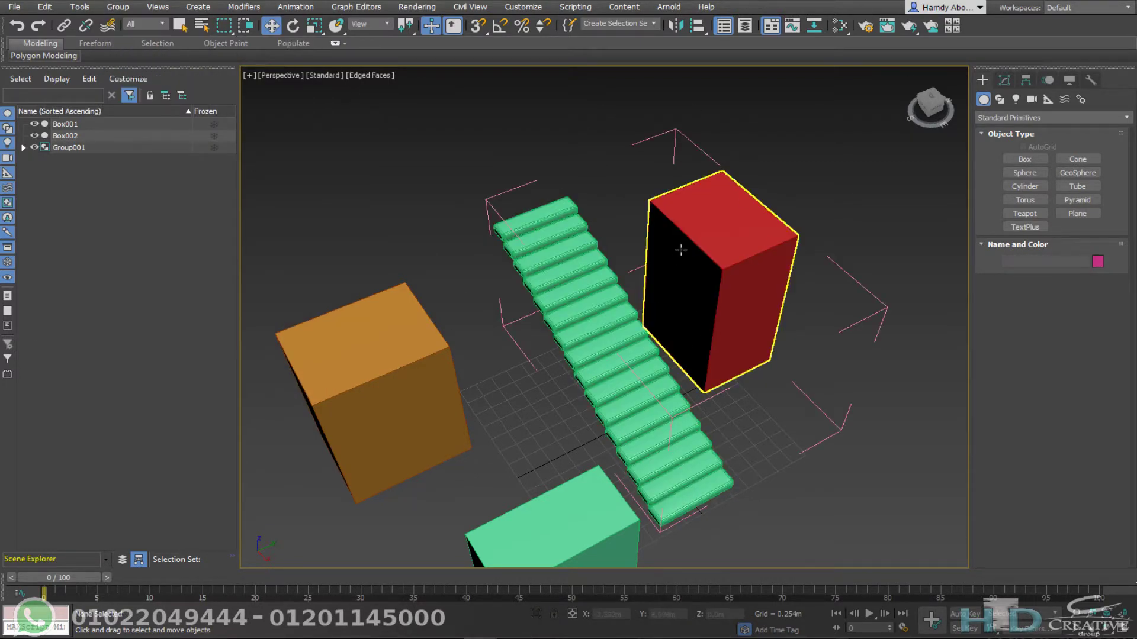
{"action": "left_click", "coordinate": [657, 233]}
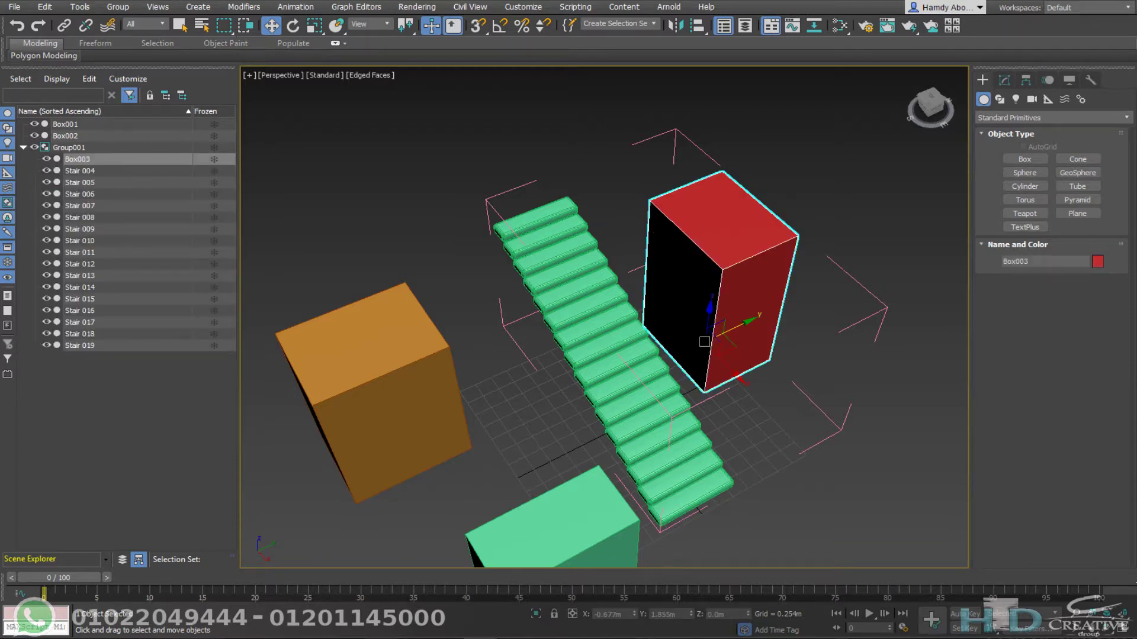
{"action": "left_click", "coordinate": [127, 7]}
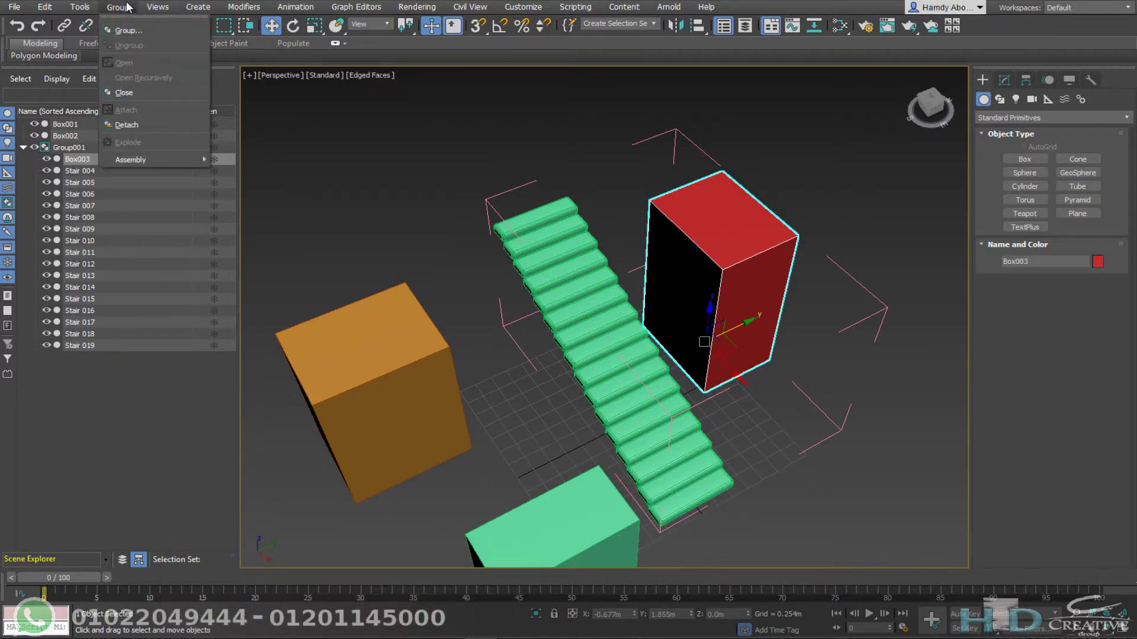
{"action": "left_click", "coordinate": [159, 126]}
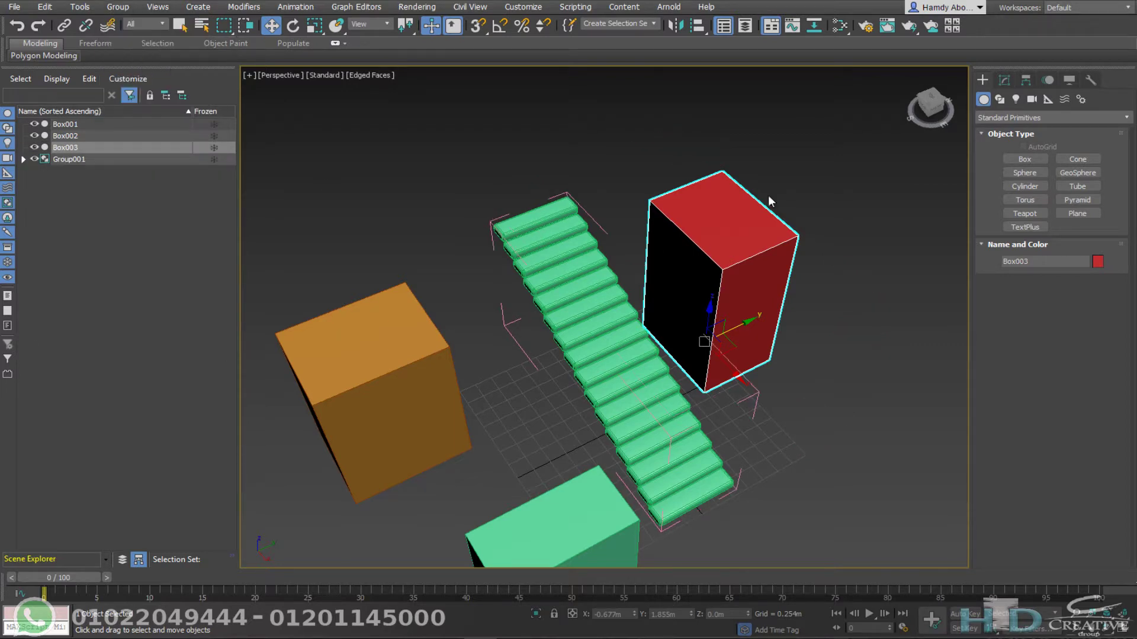
Step: With stair Stair 016 selected, close the opened staircase group Group001
{"action": "left_click", "coordinate": [578, 276]}
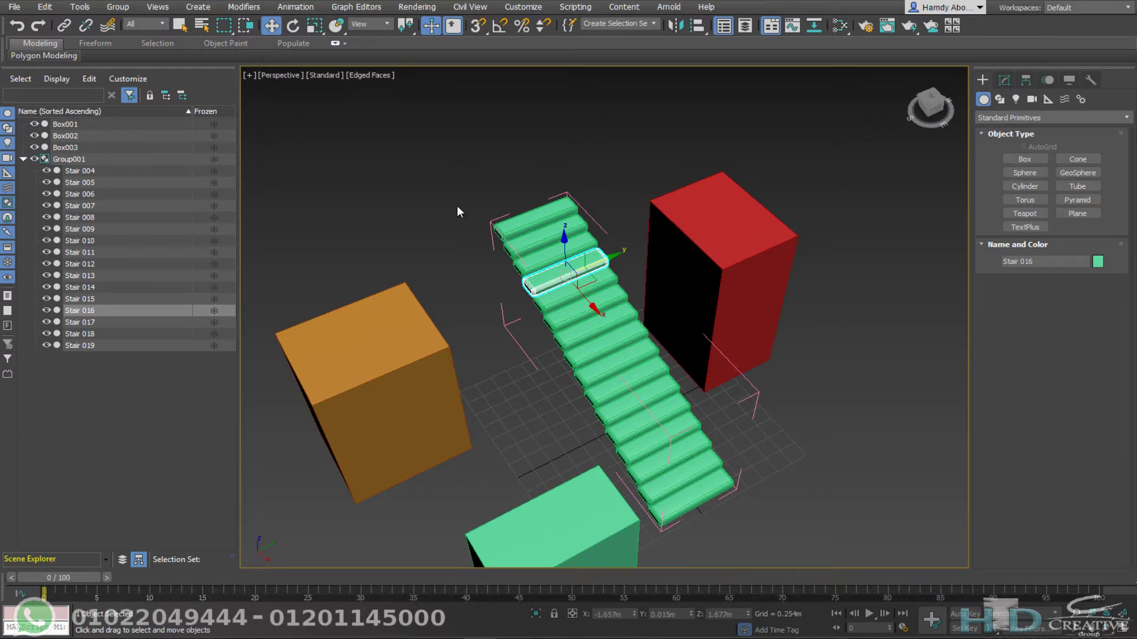
{"action": "left_click", "coordinate": [127, 6]}
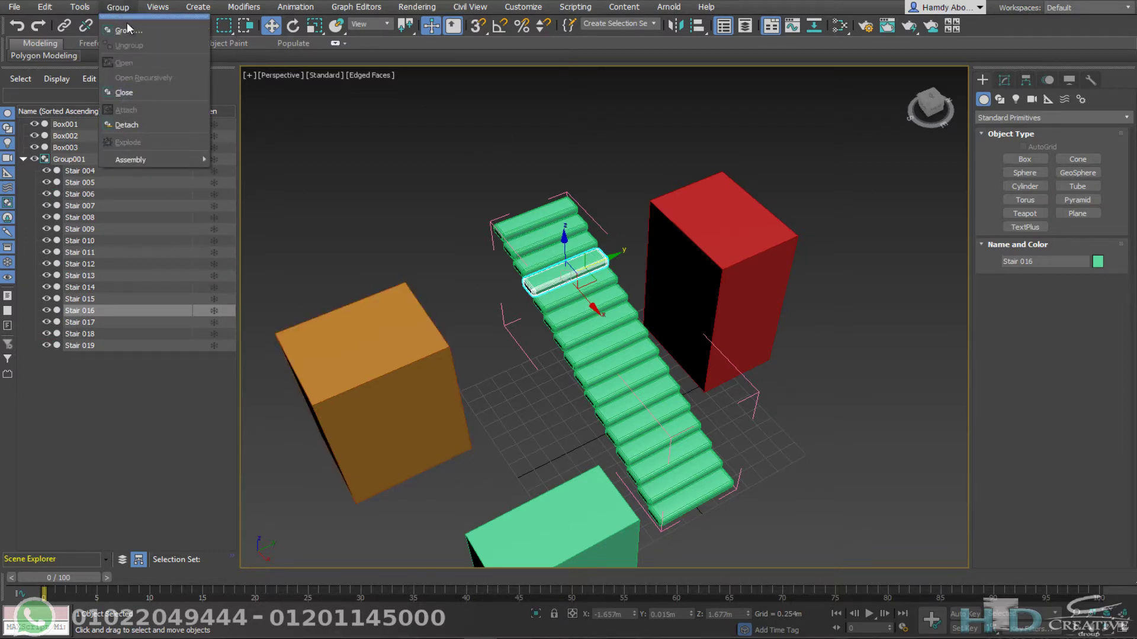
{"action": "left_click", "coordinate": [149, 93]}
{"action": "left_click", "coordinate": [555, 95]}
Step: Test-move the closed staircase group past the red box, then undo the move with Ctrl+Z
{"action": "left_click", "coordinate": [675, 408]}
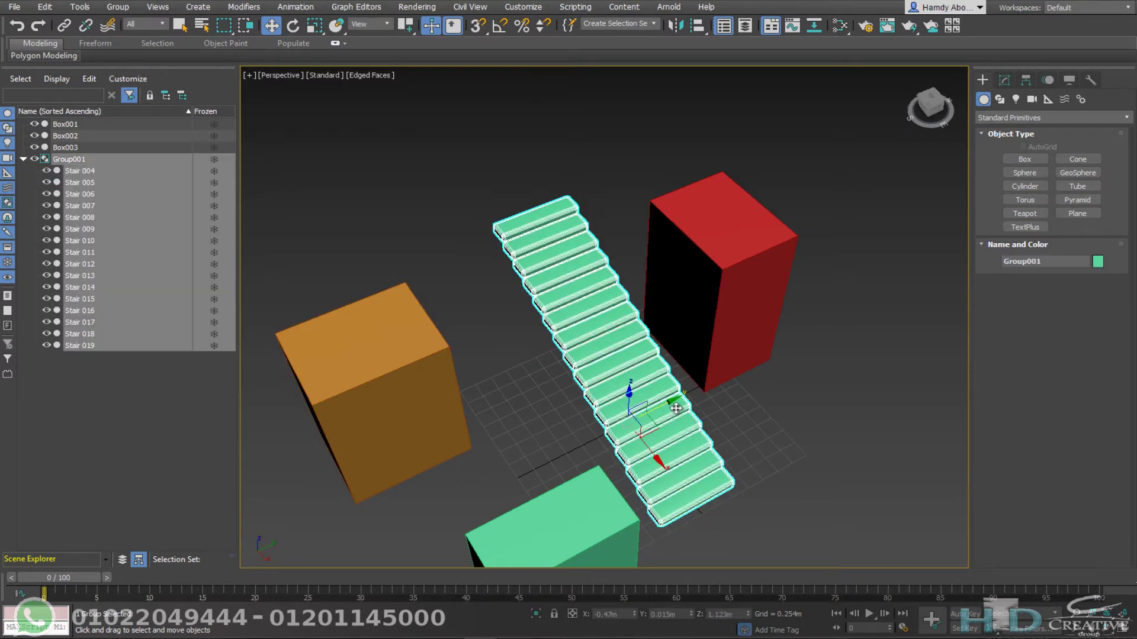
{"action": "left_click_drag", "start_coordinate": [675, 408], "coordinate": [783, 346]}
{"action": "left_click", "coordinate": [693, 308]}
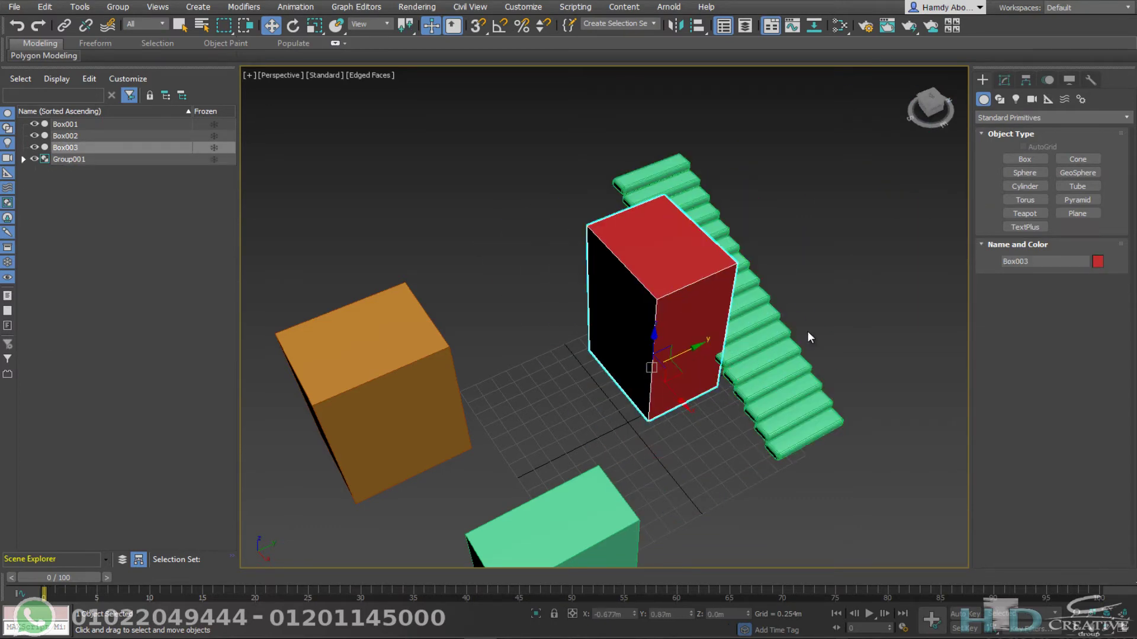
{"action": "left_click", "coordinate": [751, 337]}
{"action": "key", "text": "ctrl+z"}
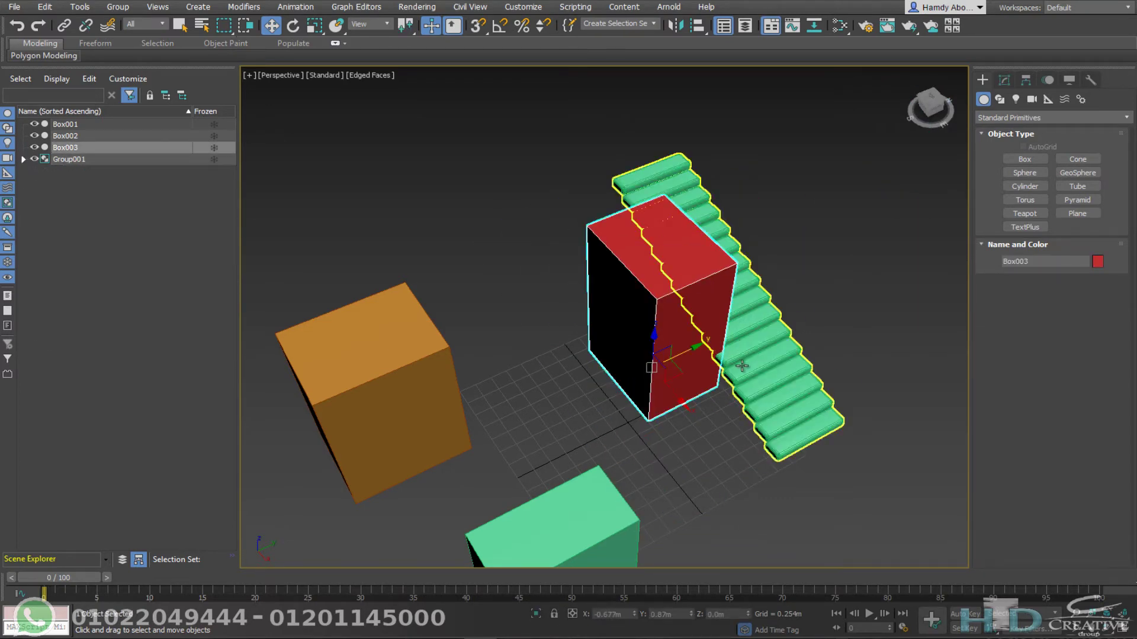
{"action": "left_click", "coordinate": [742, 366]}
{"action": "key", "text": "ctrl+z"}
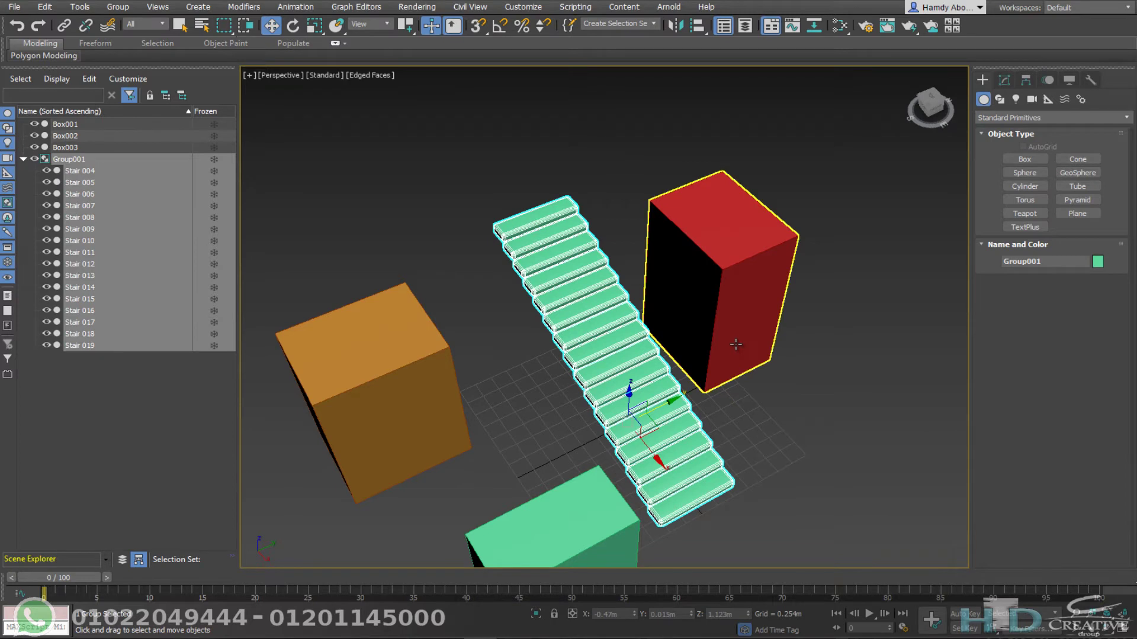